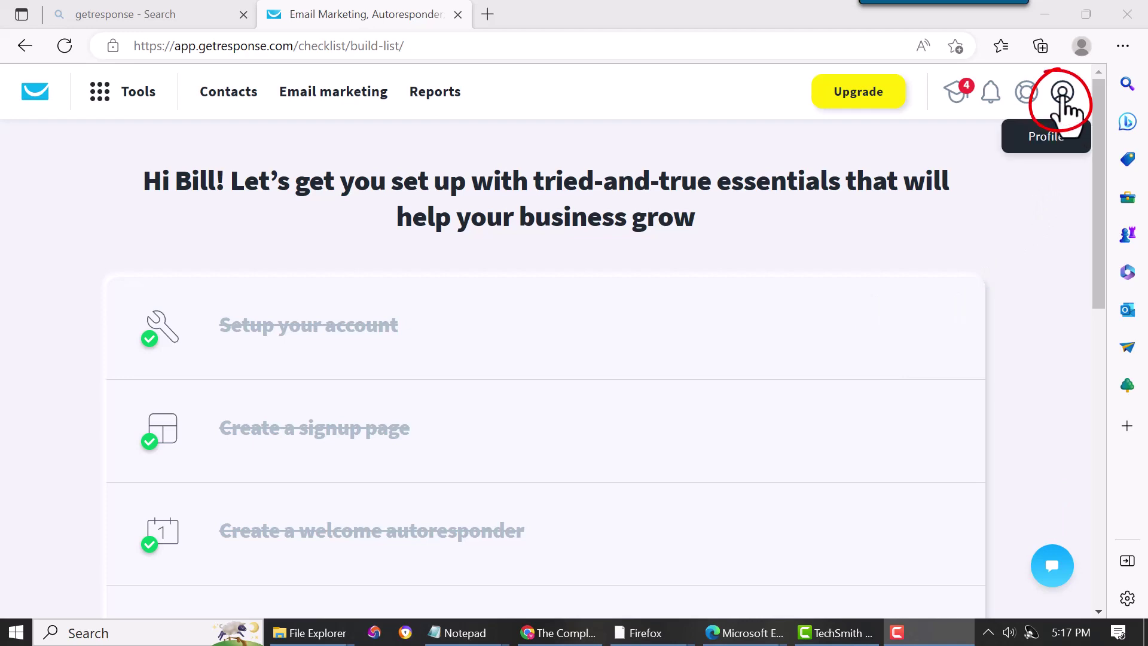
Step: Open the Landing page domains settings through Manage account in the profile menu
{"action": "left_click", "coordinate": [1063, 96]}
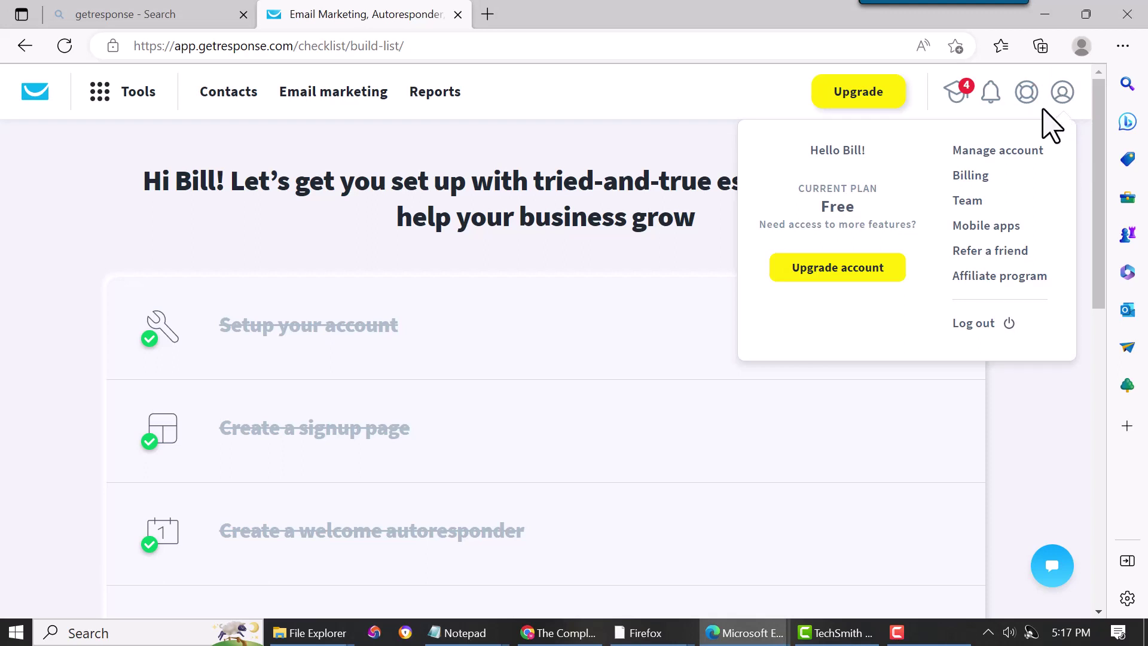
{"action": "left_click", "coordinate": [1006, 154]}
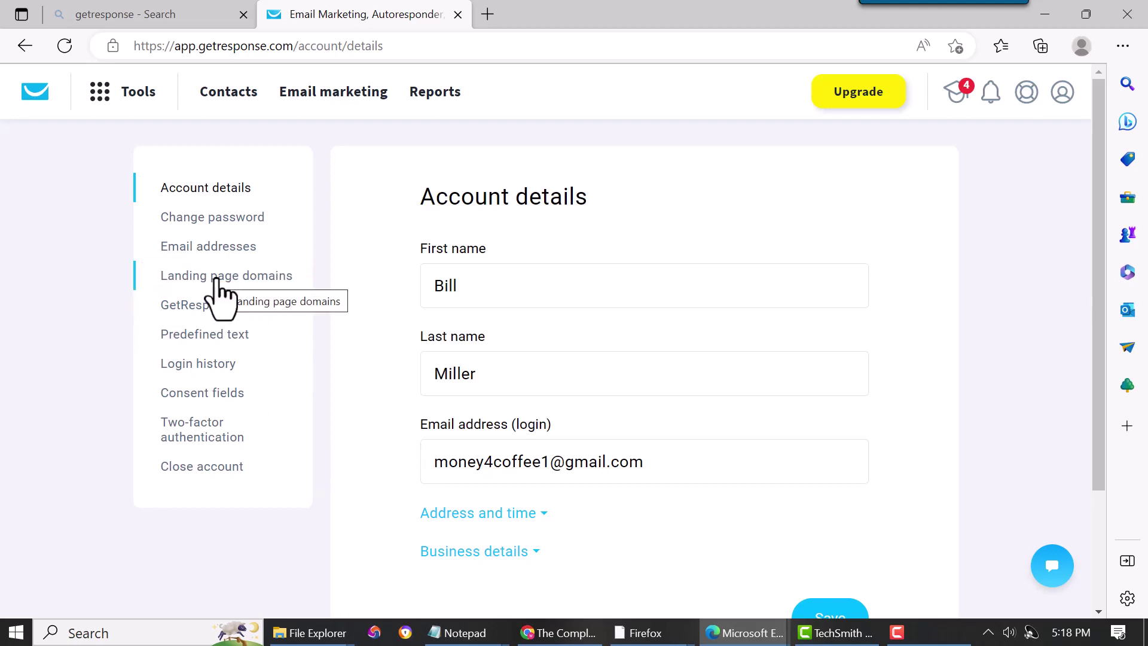
{"action": "left_click", "coordinate": [217, 280]}
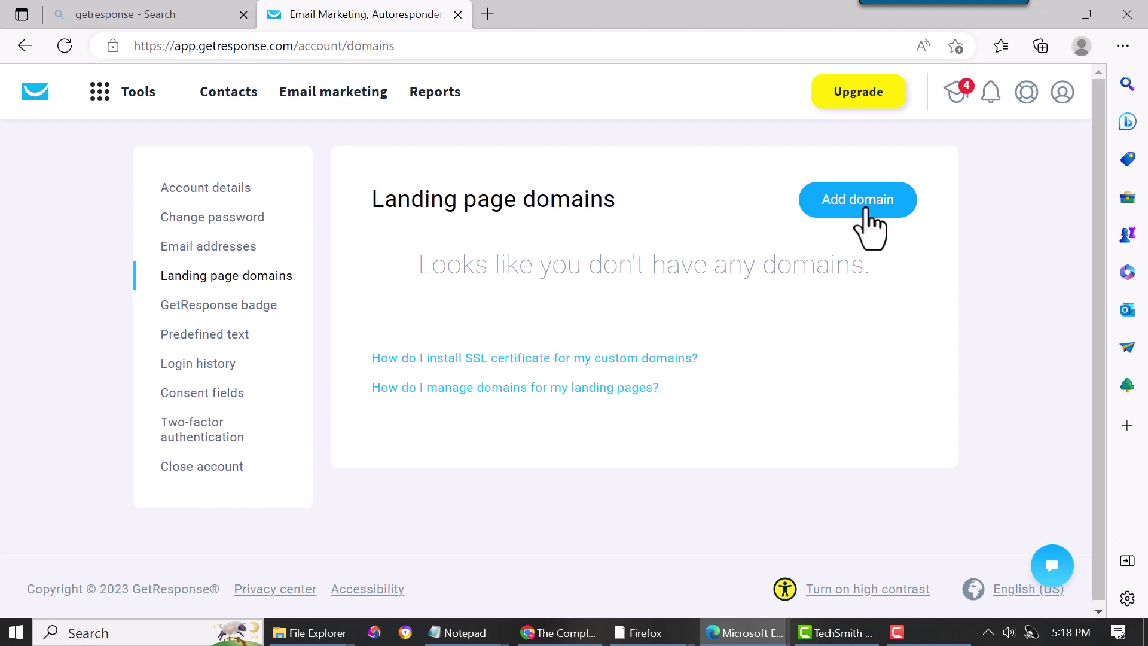
Step: Add downloadthecheatsheet.com as a landing page domain by pasting it into the domain field
{"action": "left_click", "coordinate": [867, 206]}
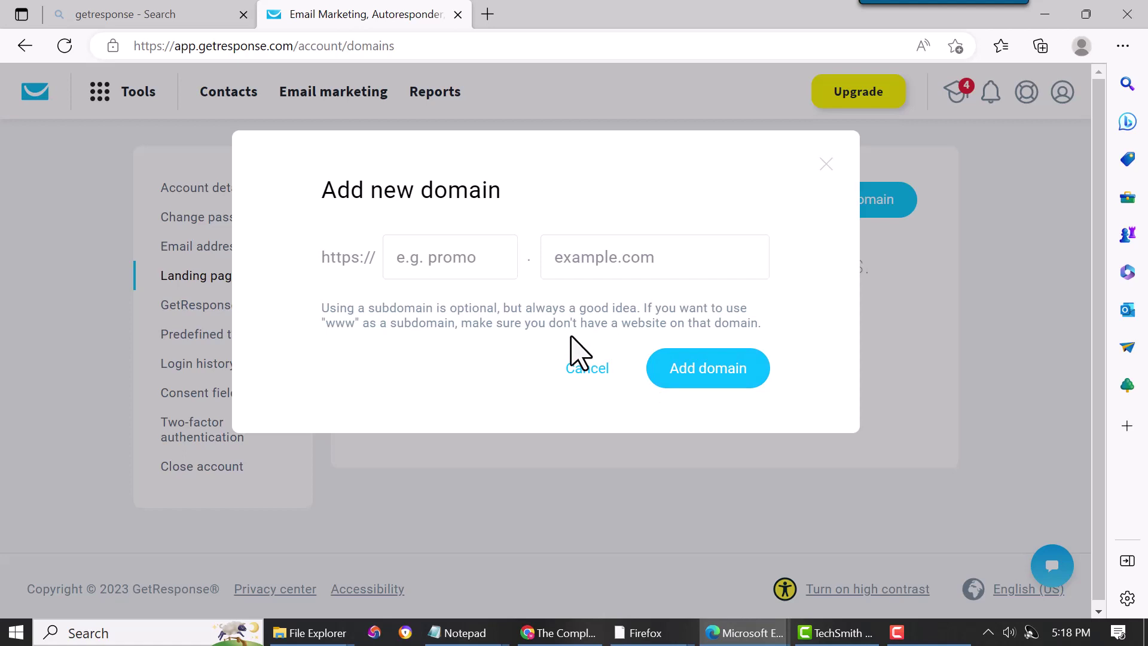
{"action": "left_click", "coordinate": [598, 258]}
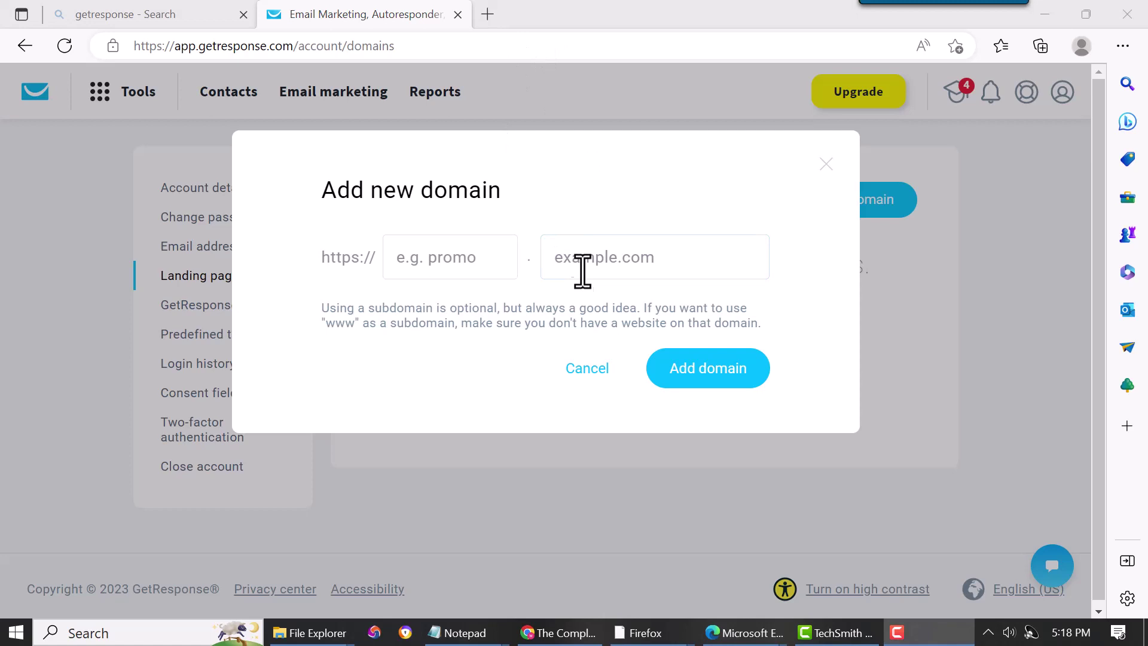
{"action": "right_click", "coordinate": [583, 271]}
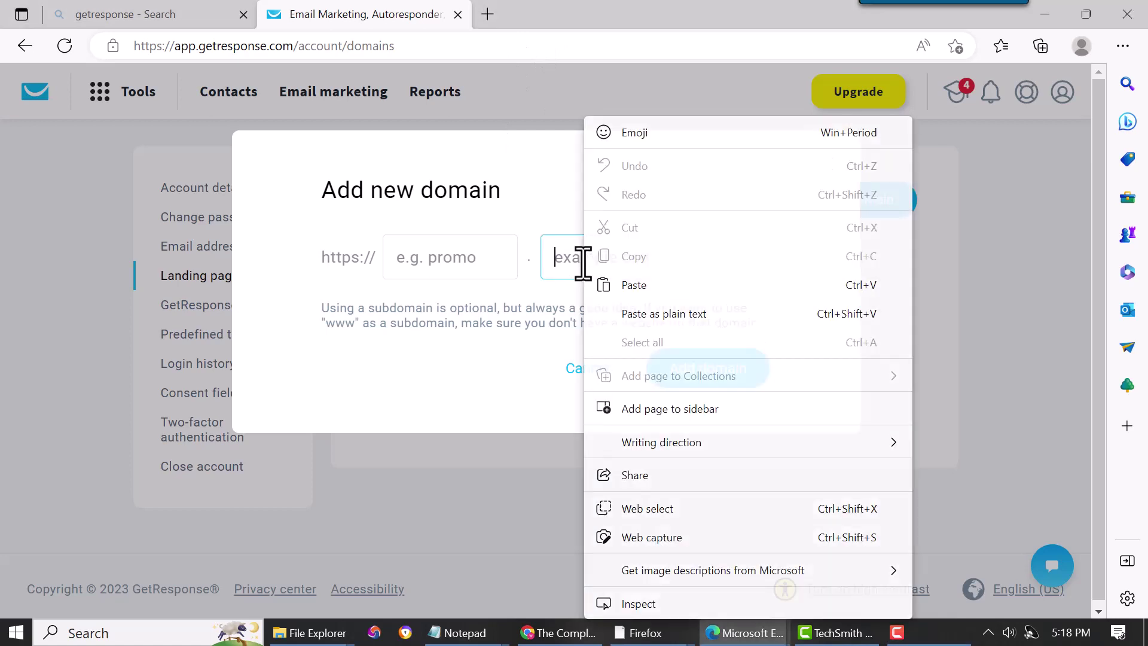
{"action": "left_click", "coordinate": [634, 285]}
{"action": "left_click_drag", "start_coordinate": [758, 259], "coordinate": [526, 277]}
{"action": "left_click", "coordinate": [474, 267]}
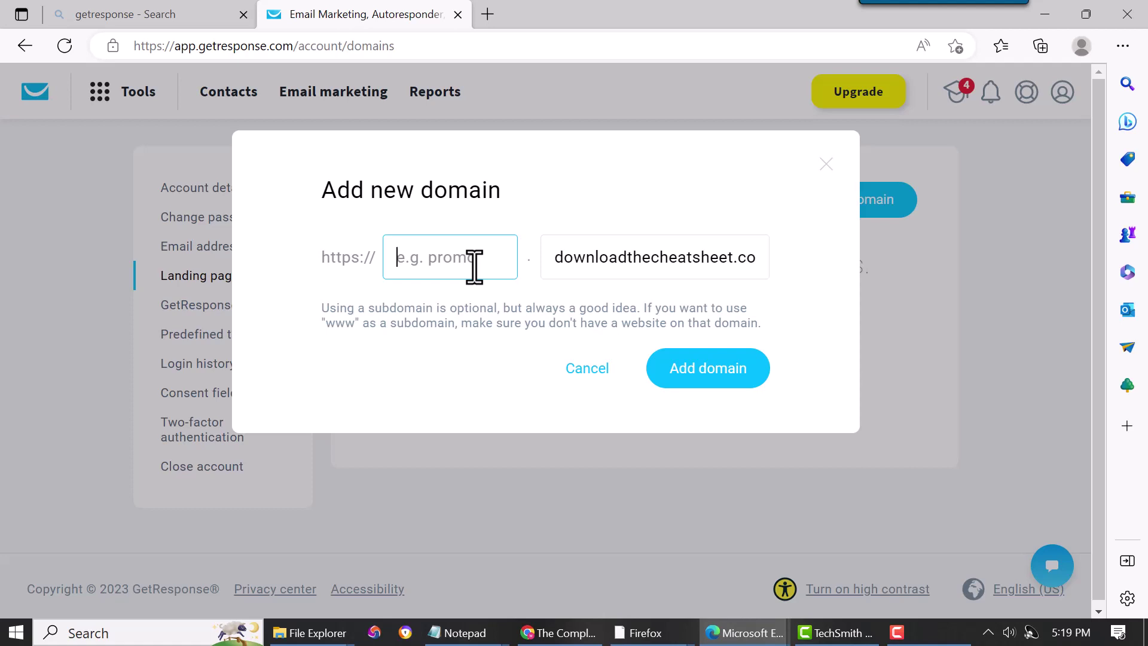
{"action": "left_click", "coordinate": [706, 374]}
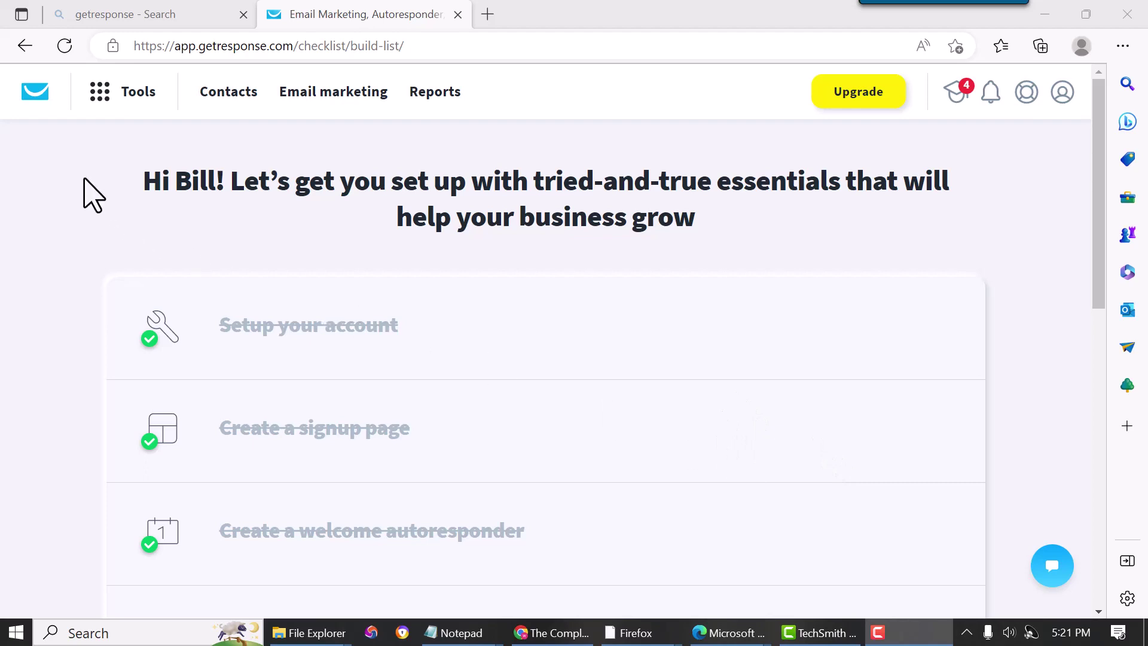
Step: Open Edit settings for landing page 79 from the Tools > Landing pages list
{"action": "left_click", "coordinate": [107, 100]}
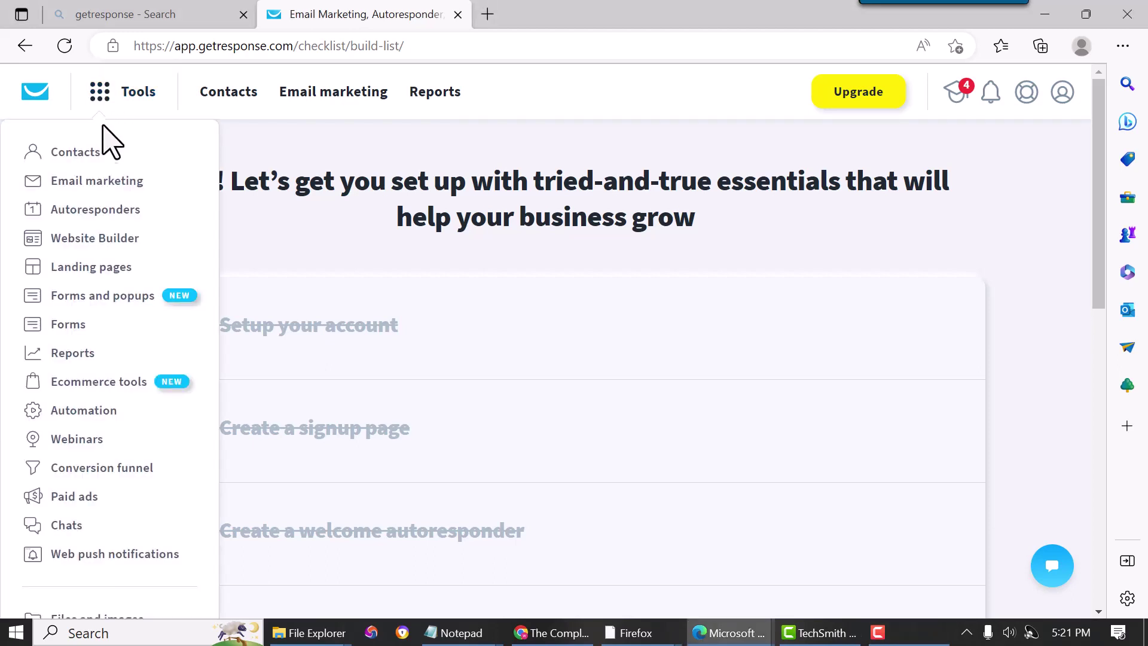
{"action": "left_click", "coordinate": [99, 272]}
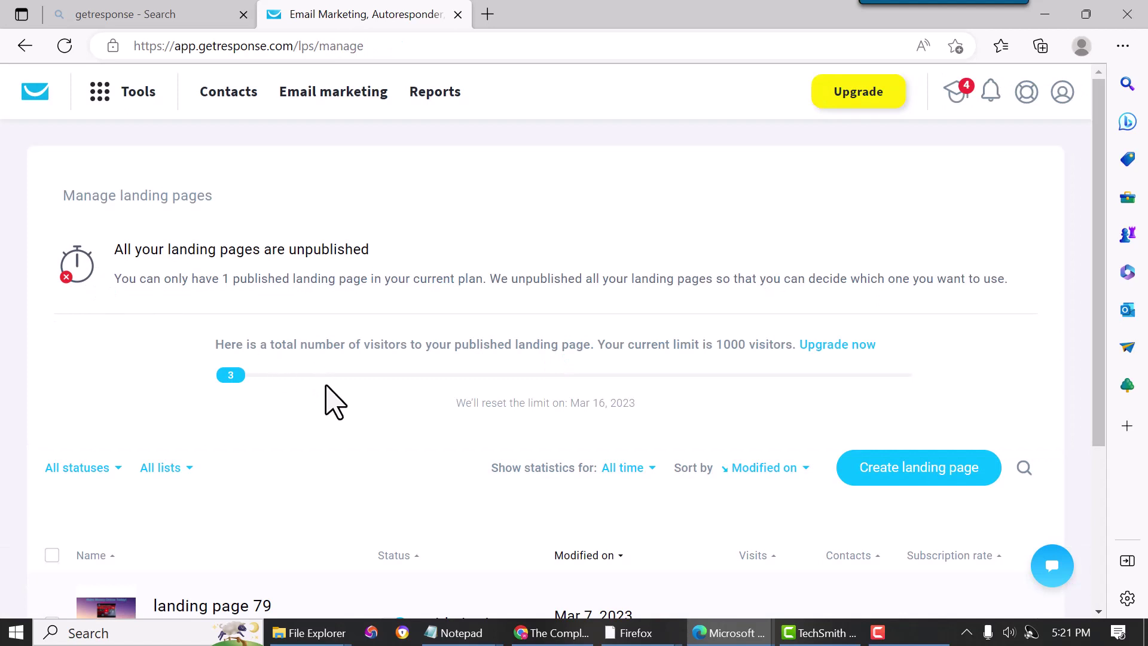
{"action": "scroll", "coordinate": [328, 402], "scroll_direction": "down", "scroll_amount": 3}
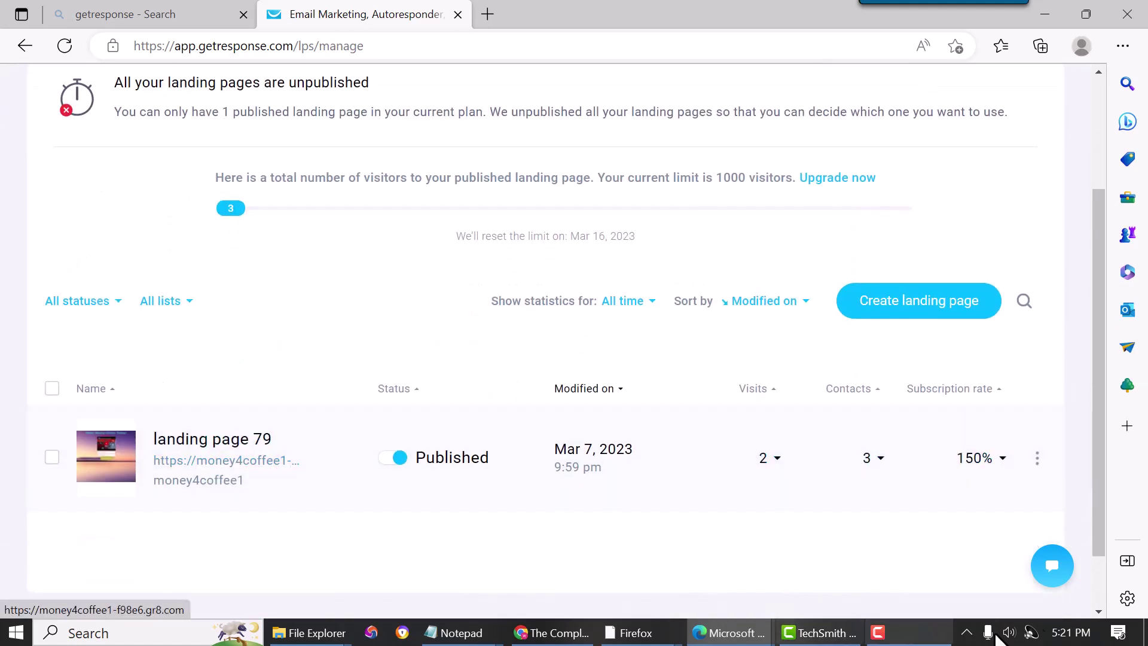
{"action": "left_click", "coordinate": [1038, 464]}
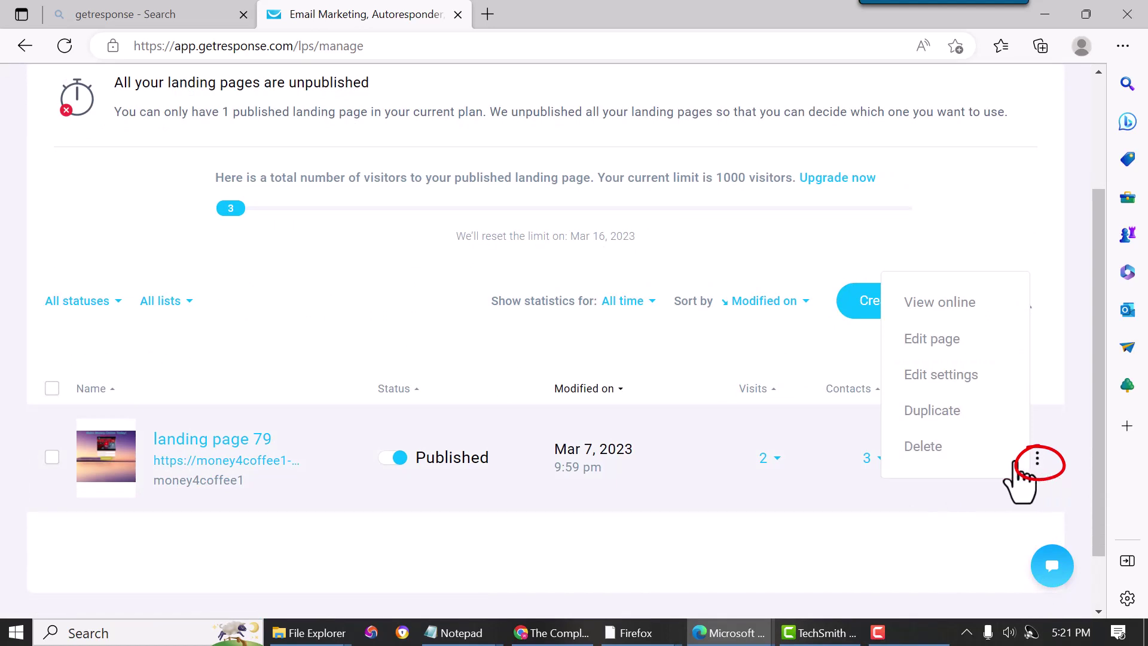
{"action": "left_click", "coordinate": [944, 383]}
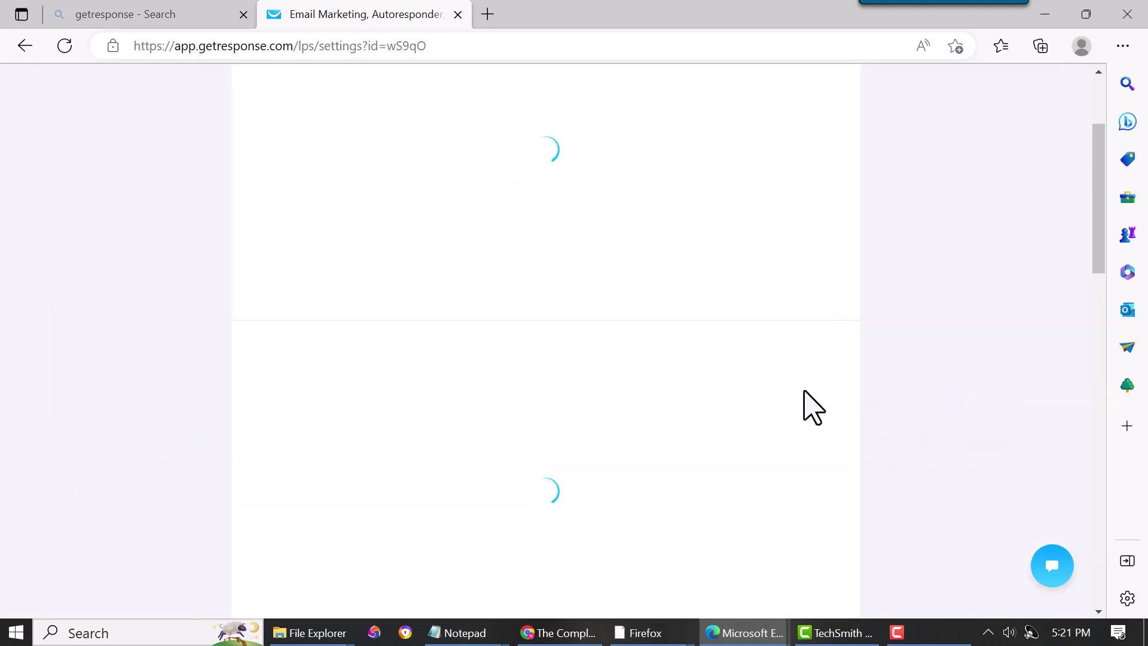
{"action": "scroll", "coordinate": [813, 407], "scroll_direction": "down", "scroll_amount": 5}
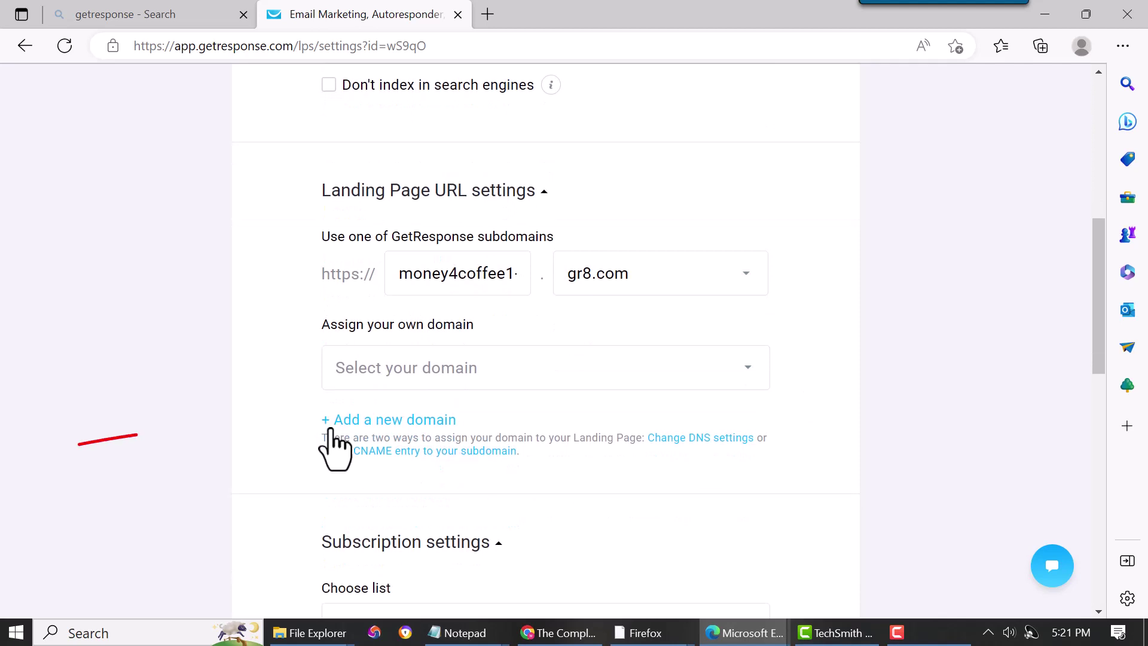
{"action": "left_click", "coordinate": [371, 422]}
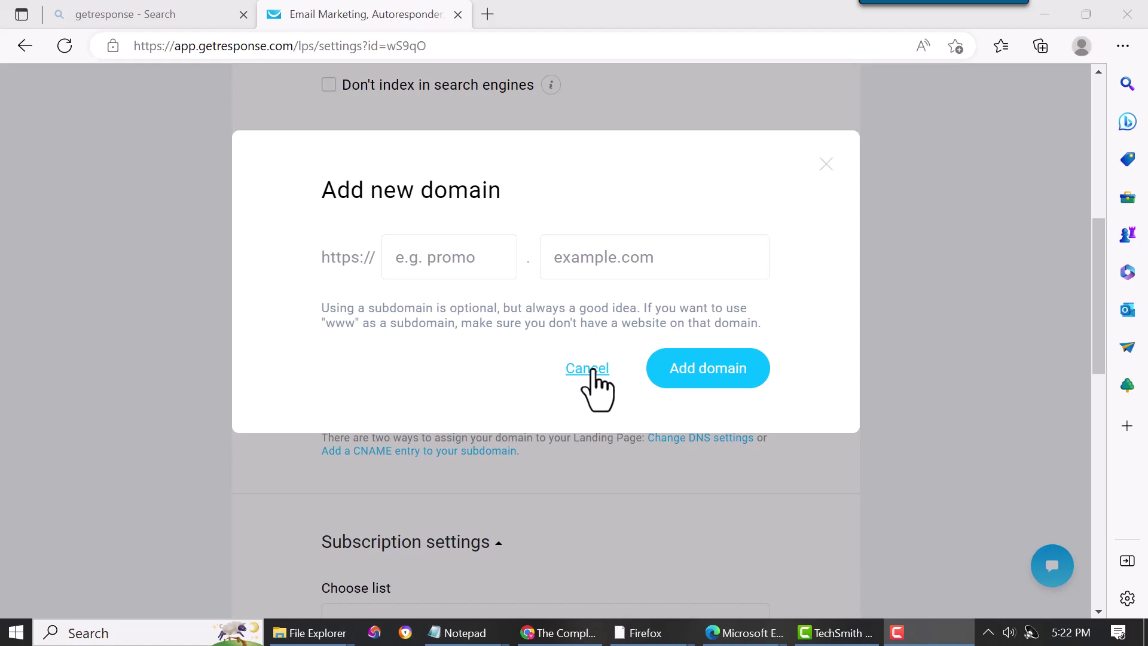
{"action": "left_click", "coordinate": [592, 371]}
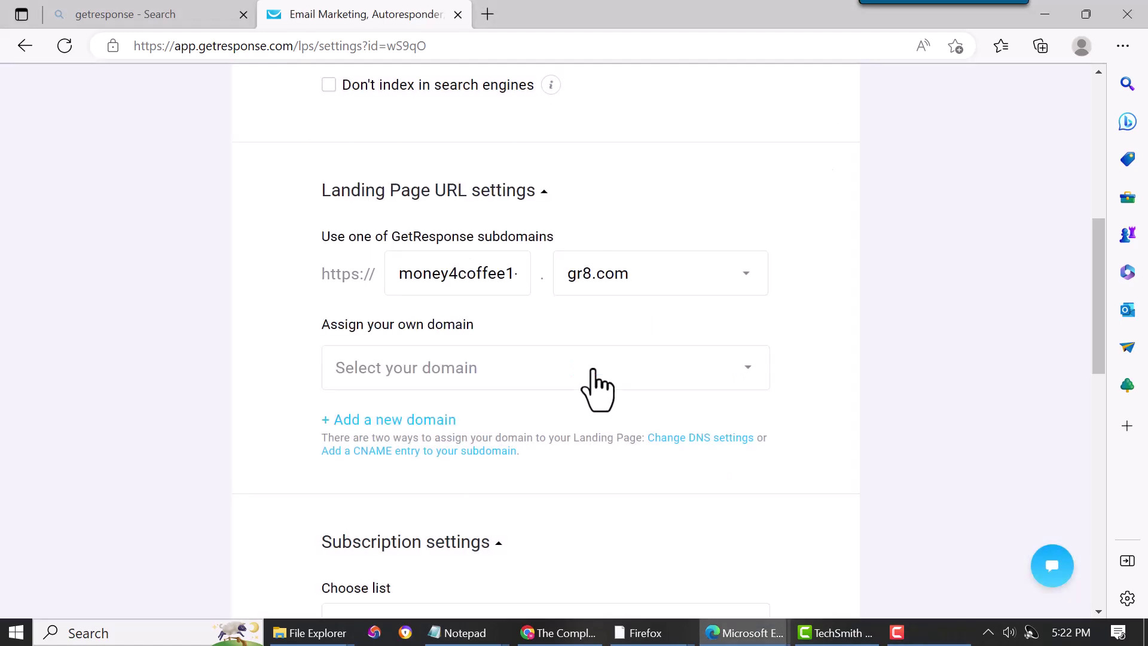
{"action": "left_click", "coordinate": [746, 369]}
{"action": "left_click", "coordinate": [921, 331]}
{"action": "left_click", "coordinate": [628, 373]}
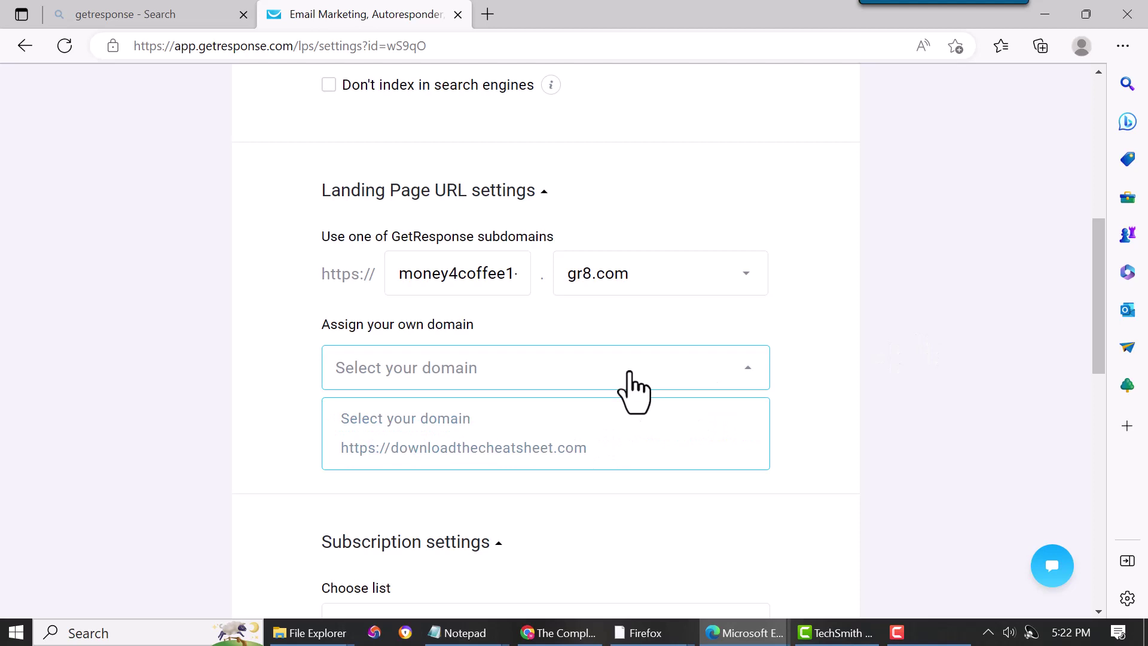
{"action": "left_click", "coordinate": [551, 448]}
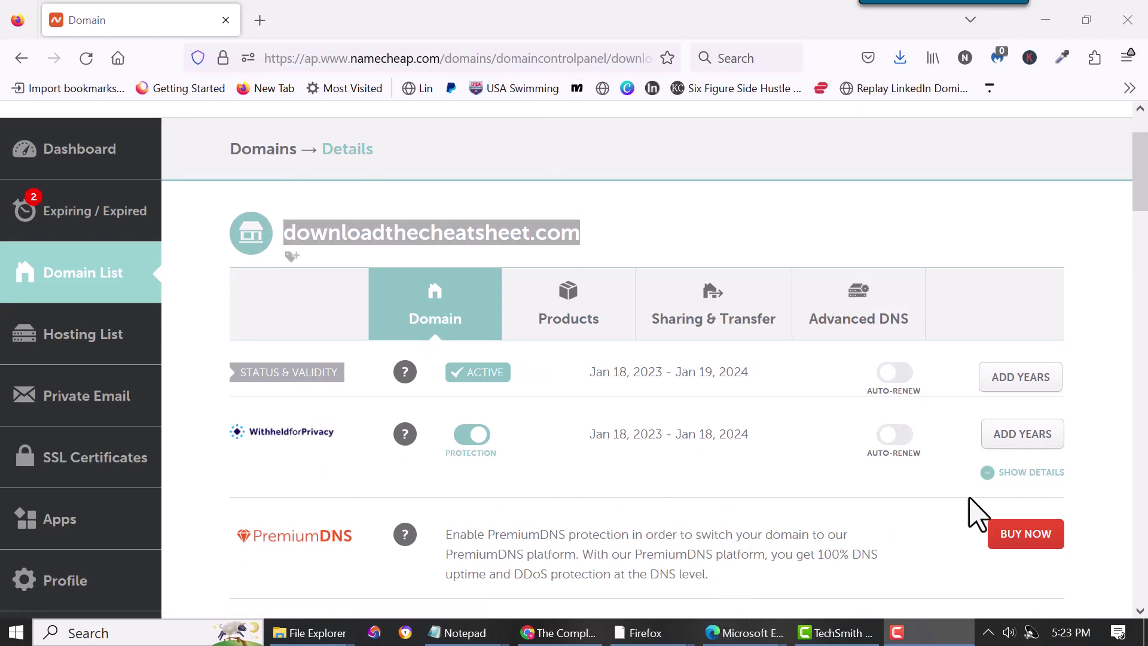
Step: In Namecheap, manage downloadthecheatsheet.com from the Domain List and set its Nameservers to Custom DNS
{"action": "left_click", "coordinate": [1144, 203]}
{"action": "mouse_move", "coordinate": [1144, 191]}
{"action": "left_mouse_down"}
{"action": "mouse_move", "coordinate": [1138, 234]}
{"action": "mouse_move", "coordinate": [1142, 185]}
{"action": "mouse_move", "coordinate": [1143, 202]}
{"action": "left_mouse_up"}
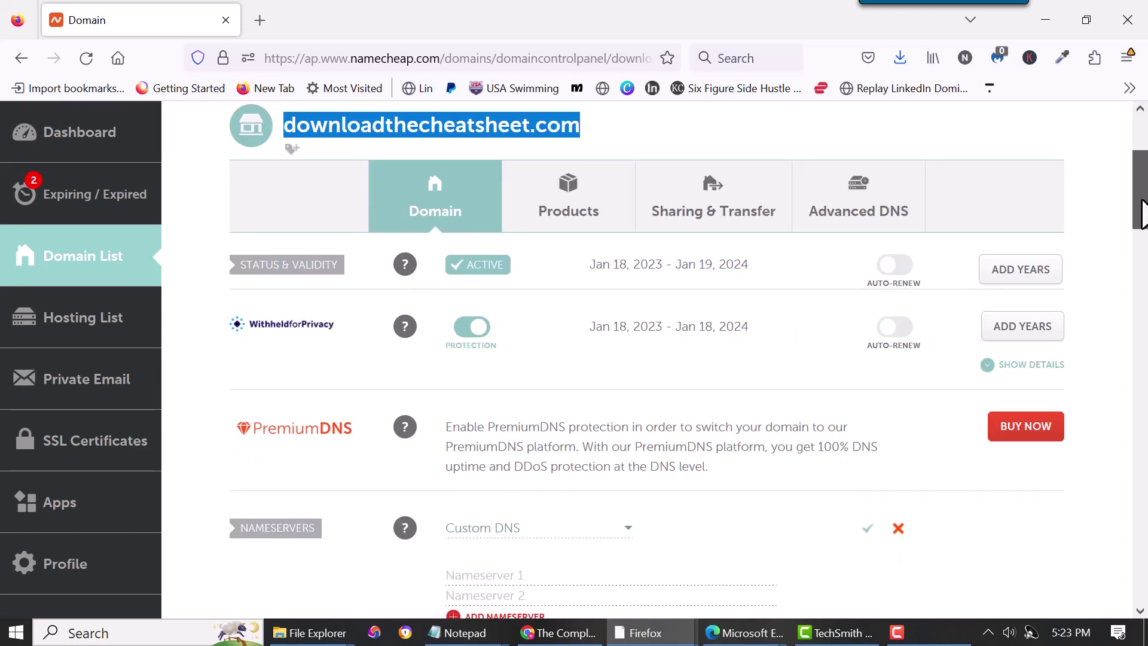
{"action": "left_click", "coordinate": [87, 269]}
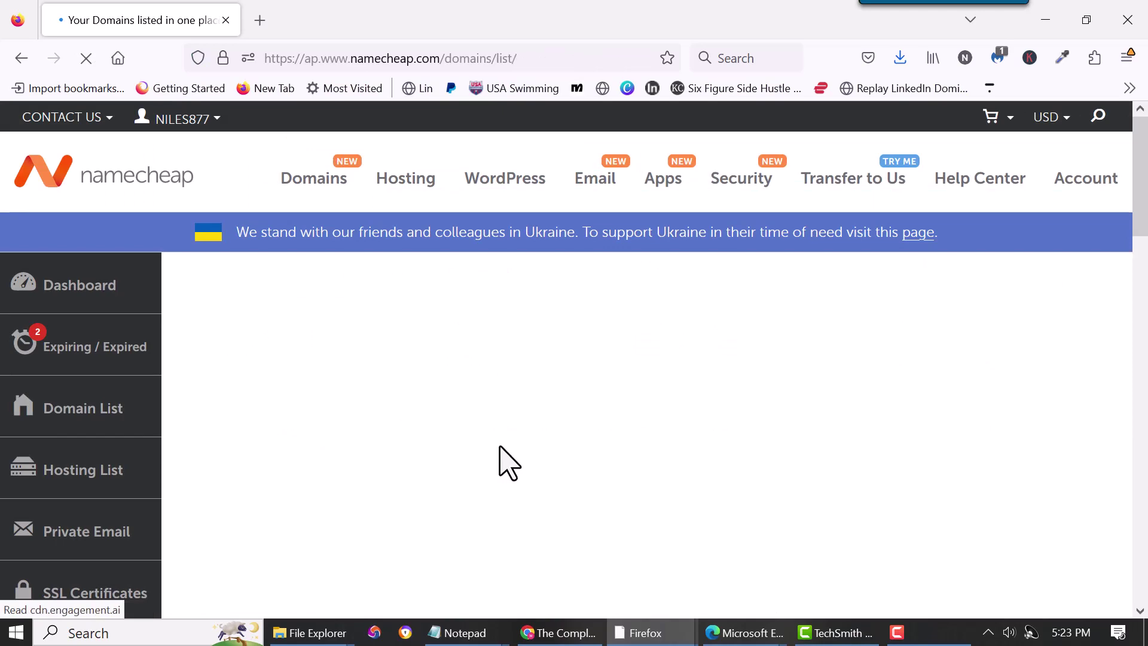
{"action": "scroll", "coordinate": [508, 464], "scroll_direction": "down", "scroll_amount": 5}
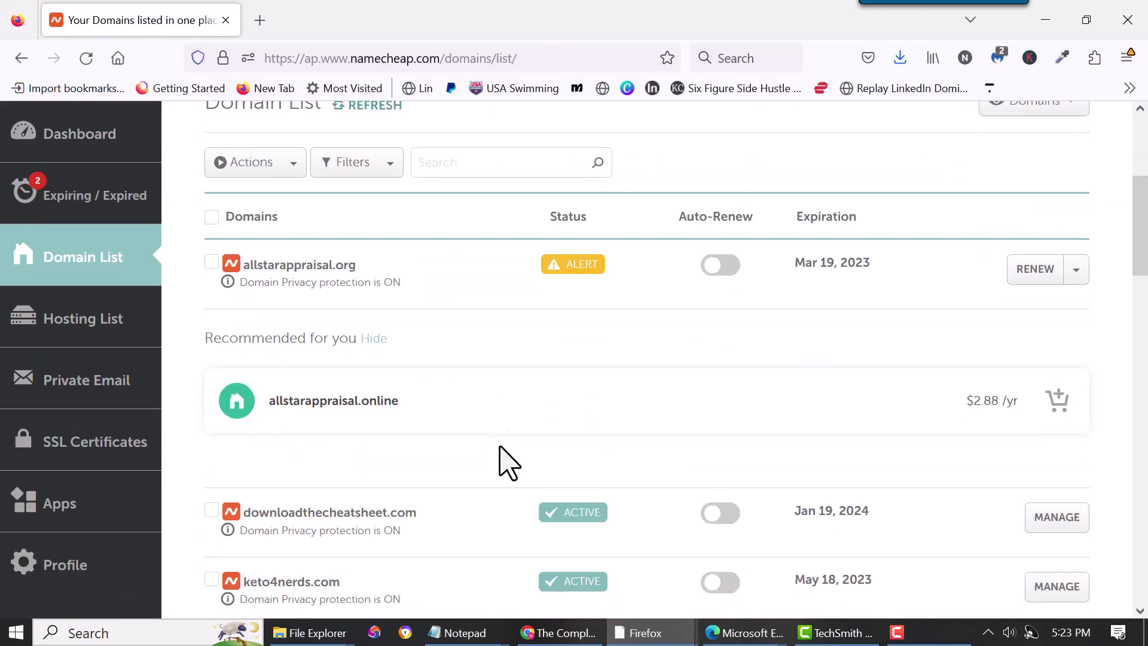
{"action": "scroll", "coordinate": [508, 463], "scroll_direction": "down", "scroll_amount": 2}
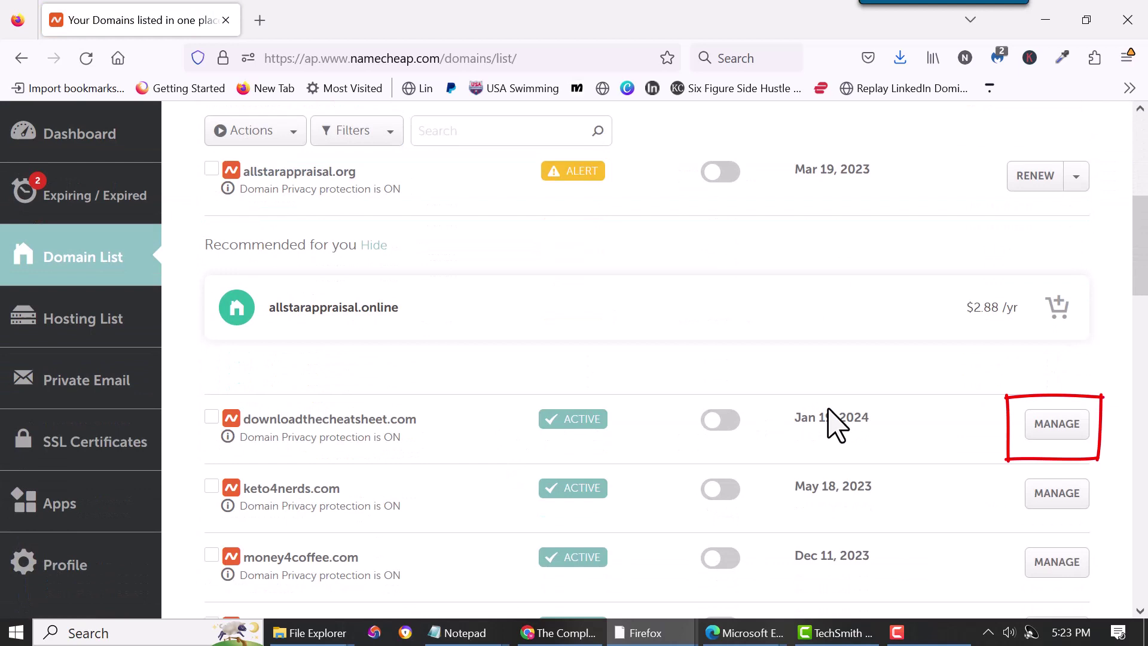
{"action": "left_click", "coordinate": [1050, 428]}
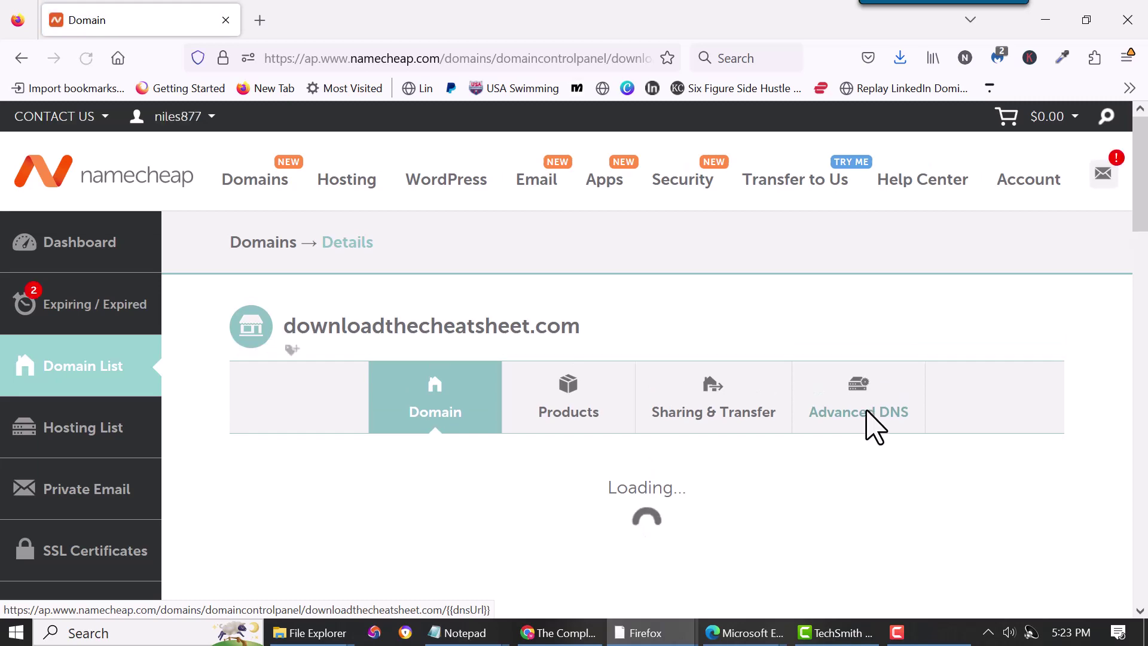
{"action": "scroll", "coordinate": [682, 433], "scroll_direction": "down", "scroll_amount": 6}
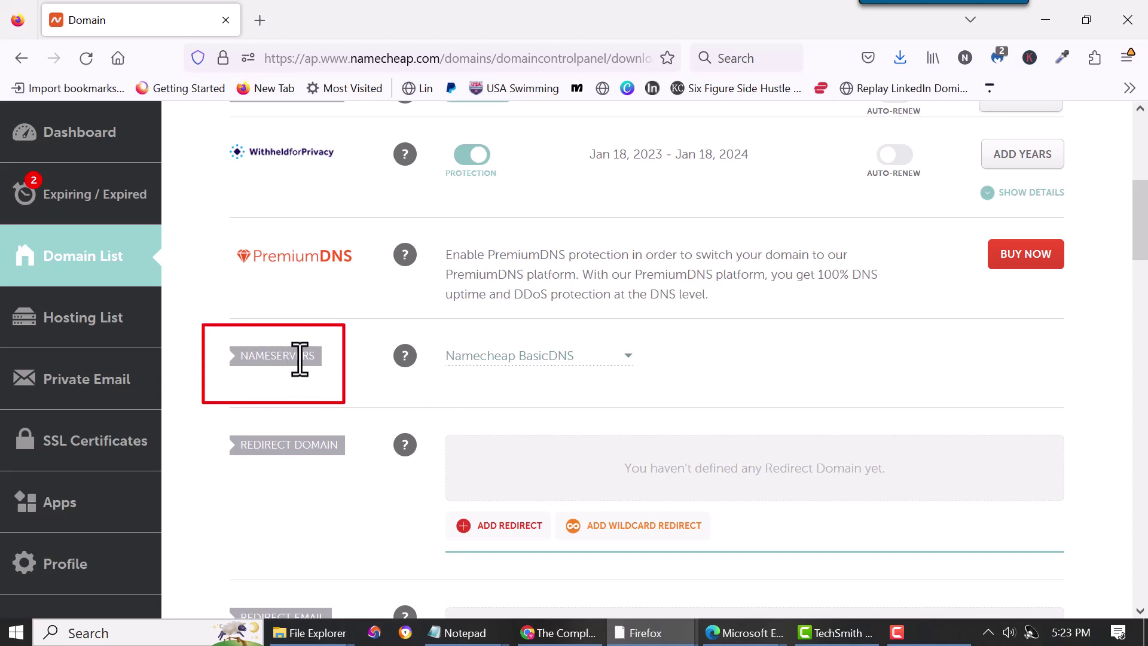
{"action": "left_click", "coordinate": [625, 358]}
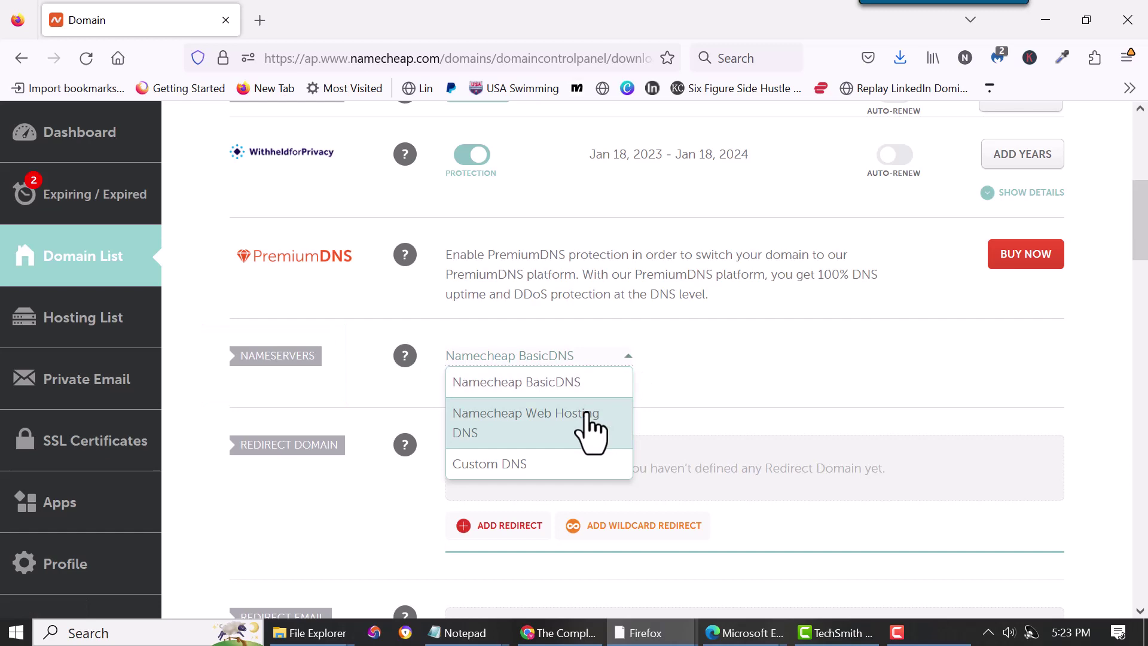
{"action": "left_click", "coordinate": [556, 473]}
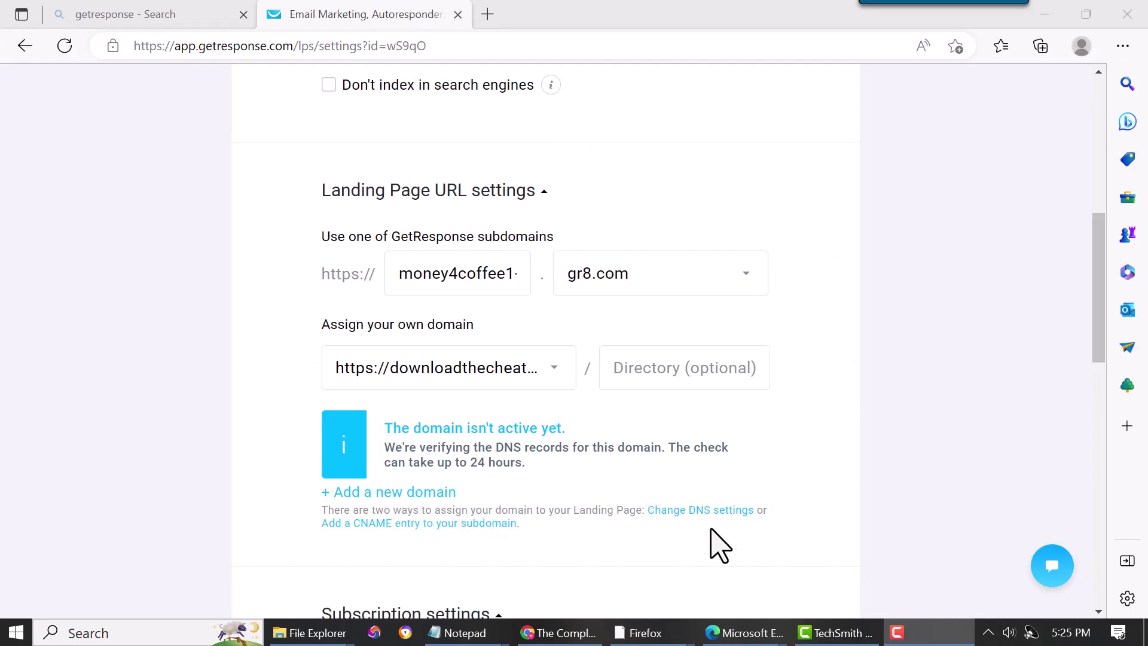
Step: Open the GetResponse DNS help article and copy the first nameserver, ns-a-1.getresponse.com
{"action": "left_click", "coordinate": [707, 510]}
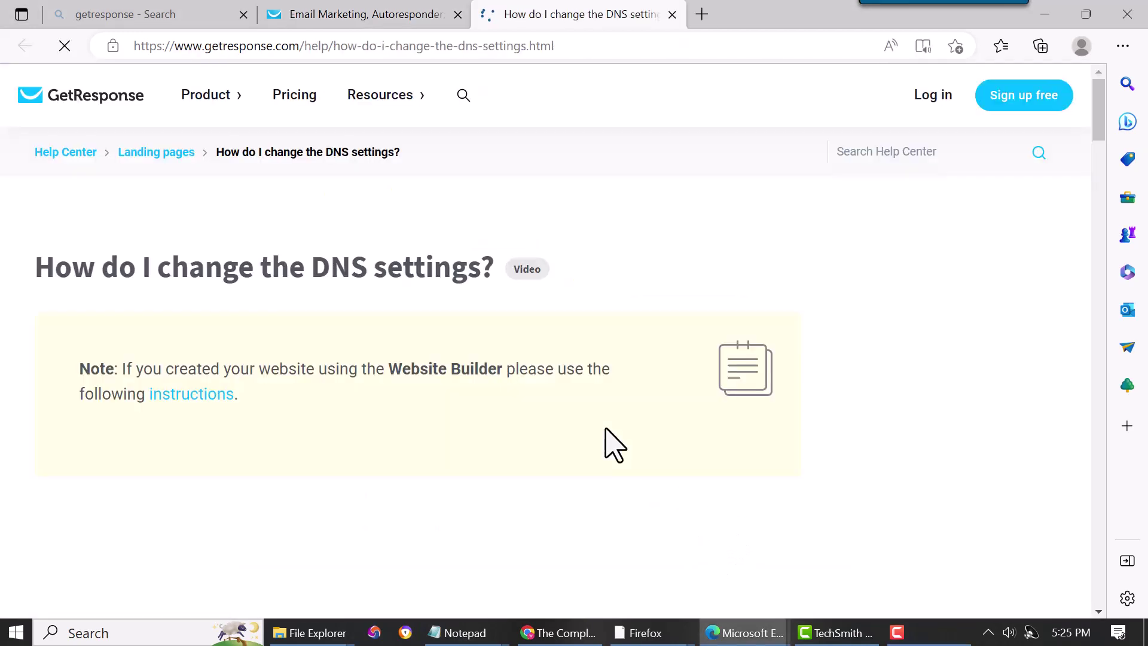
{"action": "scroll", "coordinate": [614, 446], "scroll_direction": "down", "scroll_amount": 2}
{"action": "scroll", "coordinate": [614, 446], "scroll_direction": "down", "scroll_amount": 8}
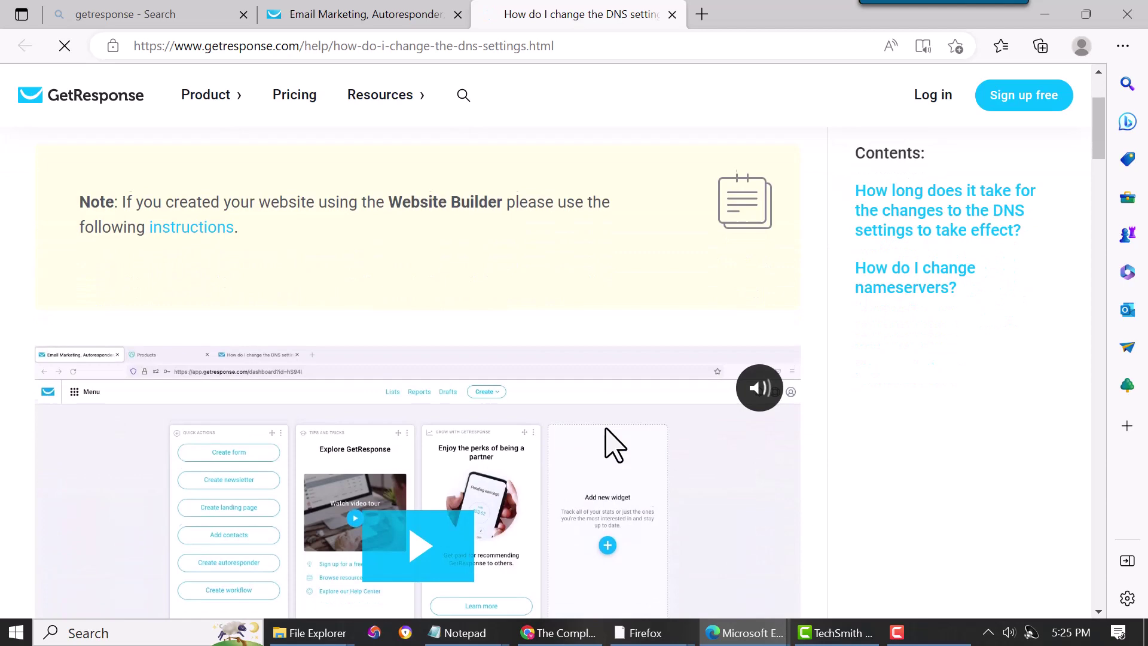
{"action": "scroll", "coordinate": [614, 445], "scroll_direction": "down", "scroll_amount": 9}
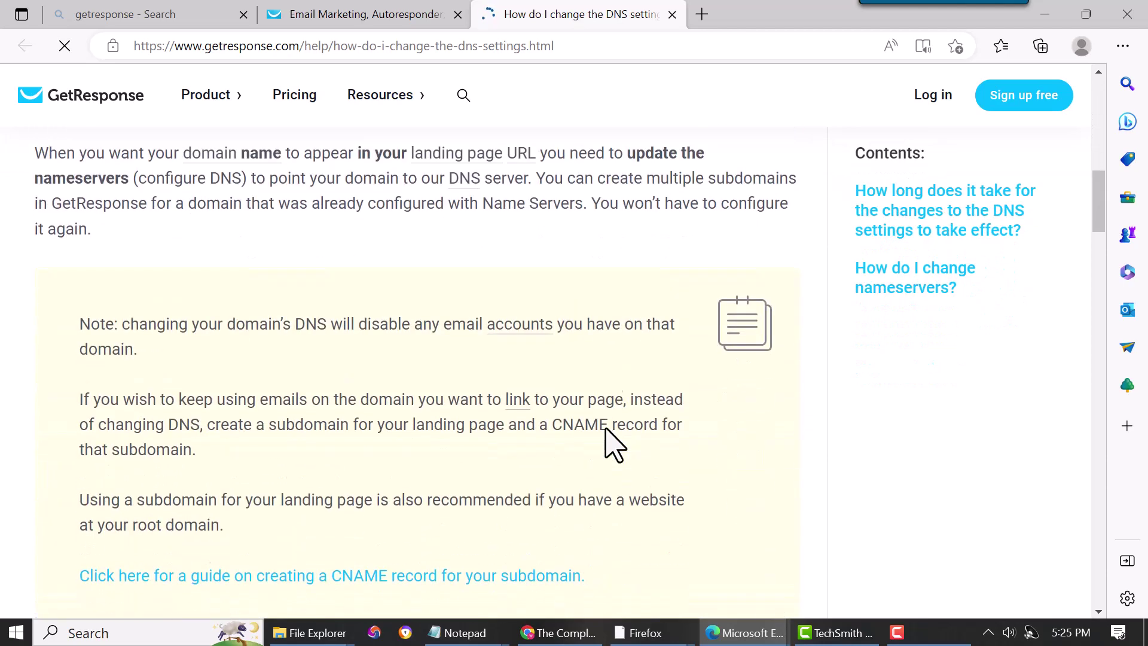
{"action": "scroll", "coordinate": [614, 446], "scroll_direction": "down", "scroll_amount": 3}
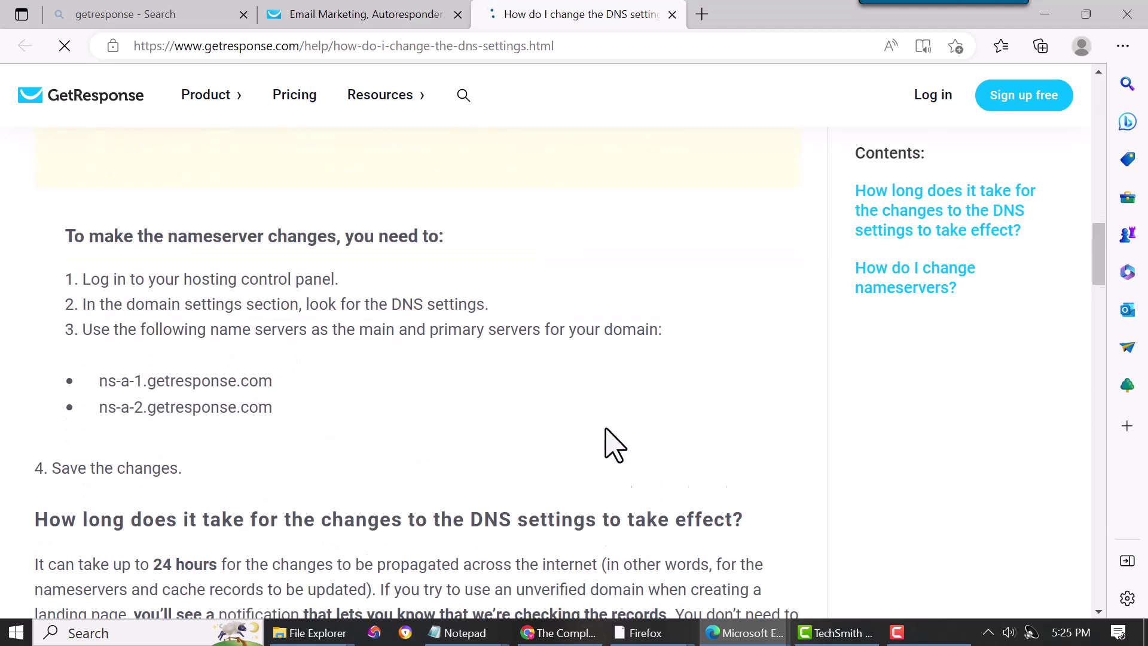
{"action": "left_click_drag", "start_coordinate": [97, 346], "coordinate": [275, 356]}
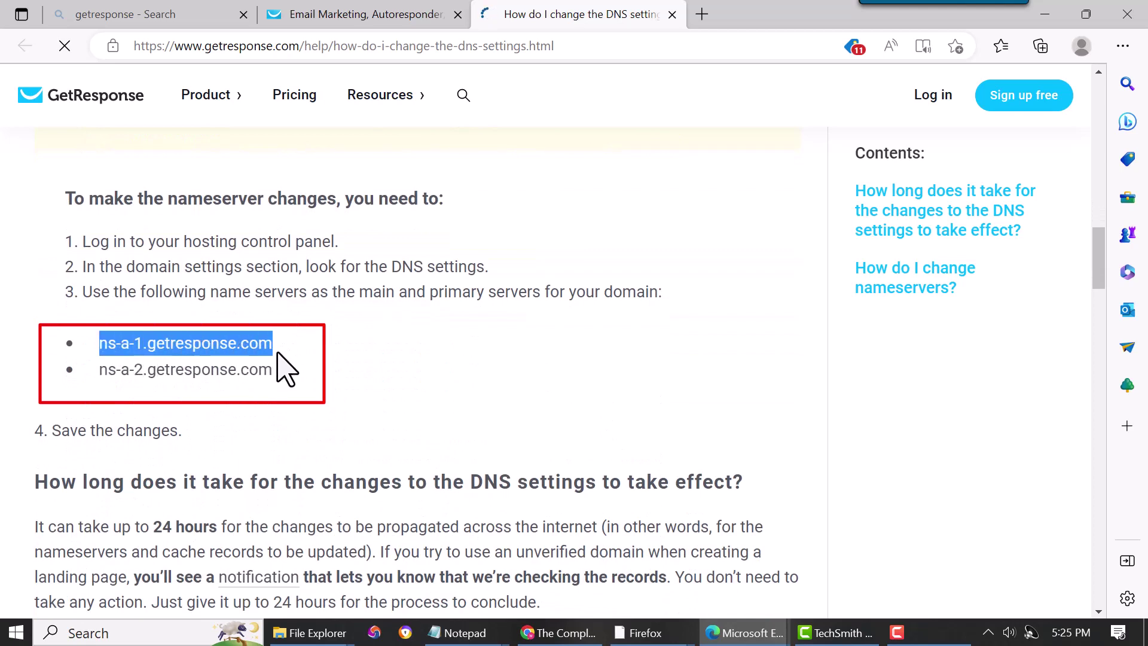
{"action": "right_click", "coordinate": [246, 353]}
{"action": "left_click", "coordinate": [315, 186]}
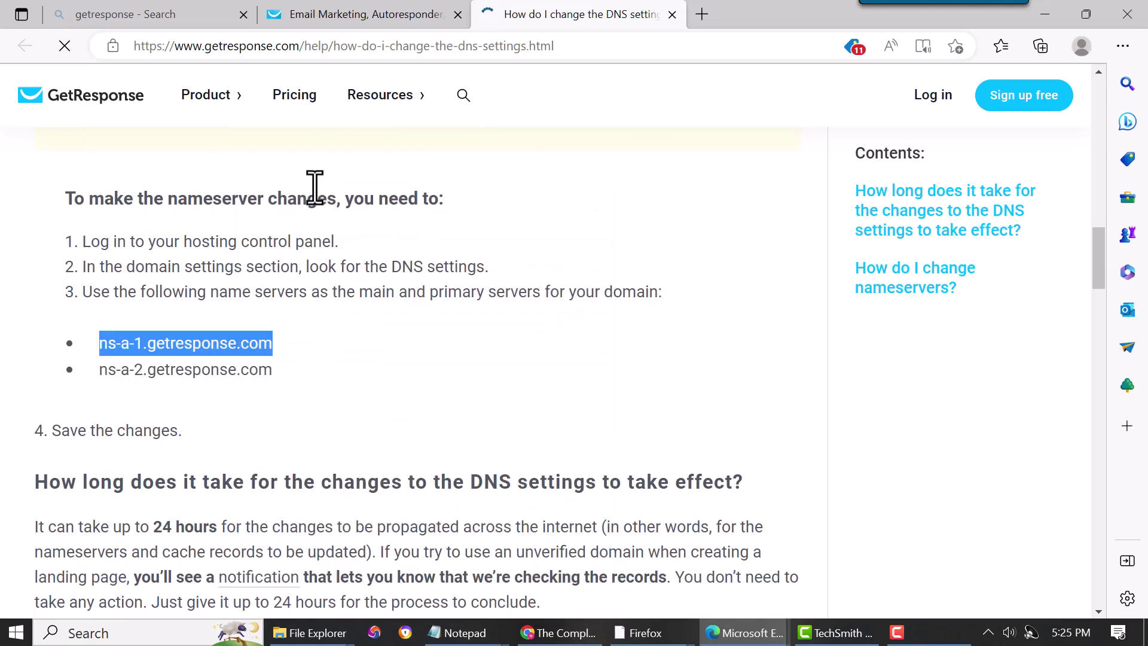
{"action": "key", "text": "alt+Tab"}
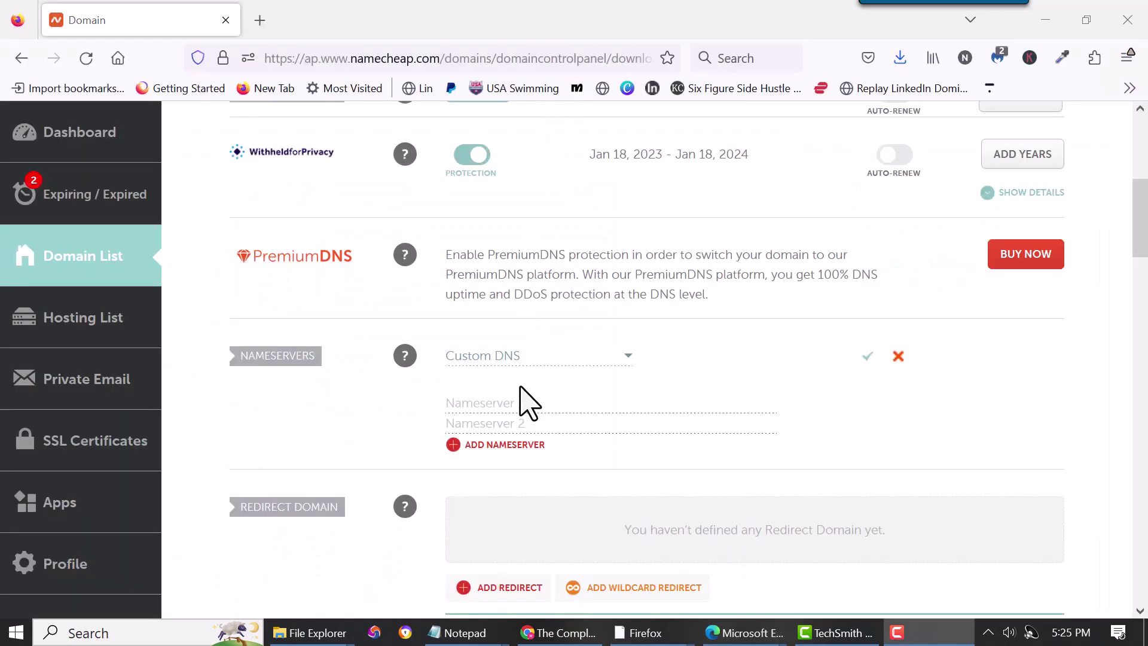
Step: Paste ns-a-1.getresponse.com into Nameserver 1 and ns-a-2.getresponse.com into Nameserver 2
{"action": "left_click", "coordinate": [510, 404]}
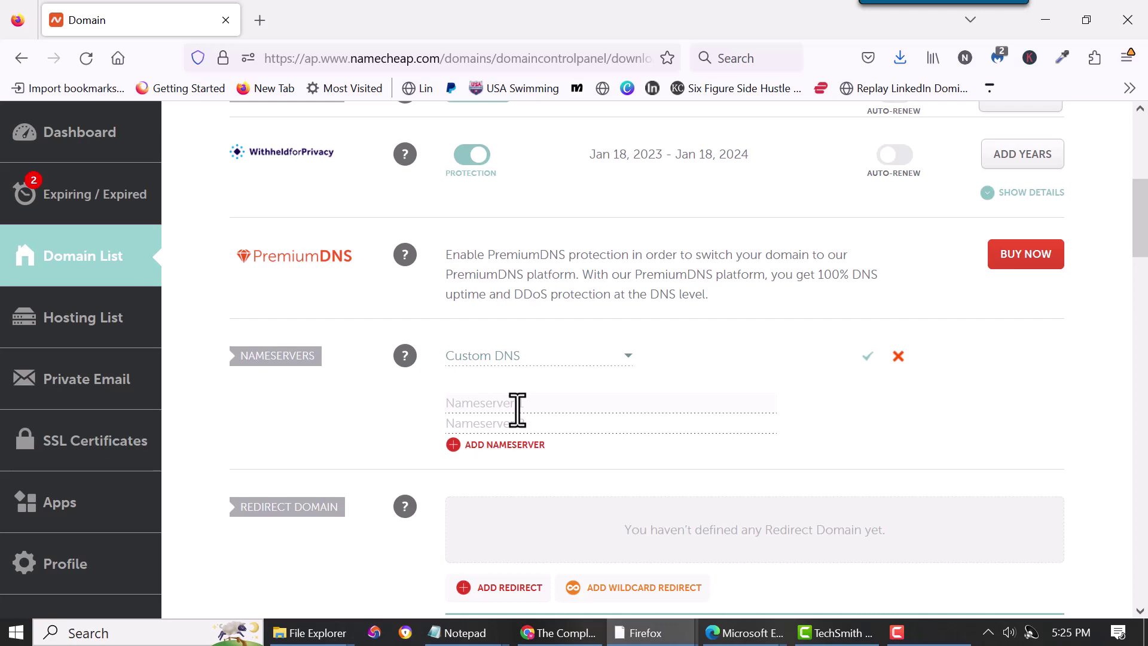
{"action": "right_click", "coordinate": [517, 409]}
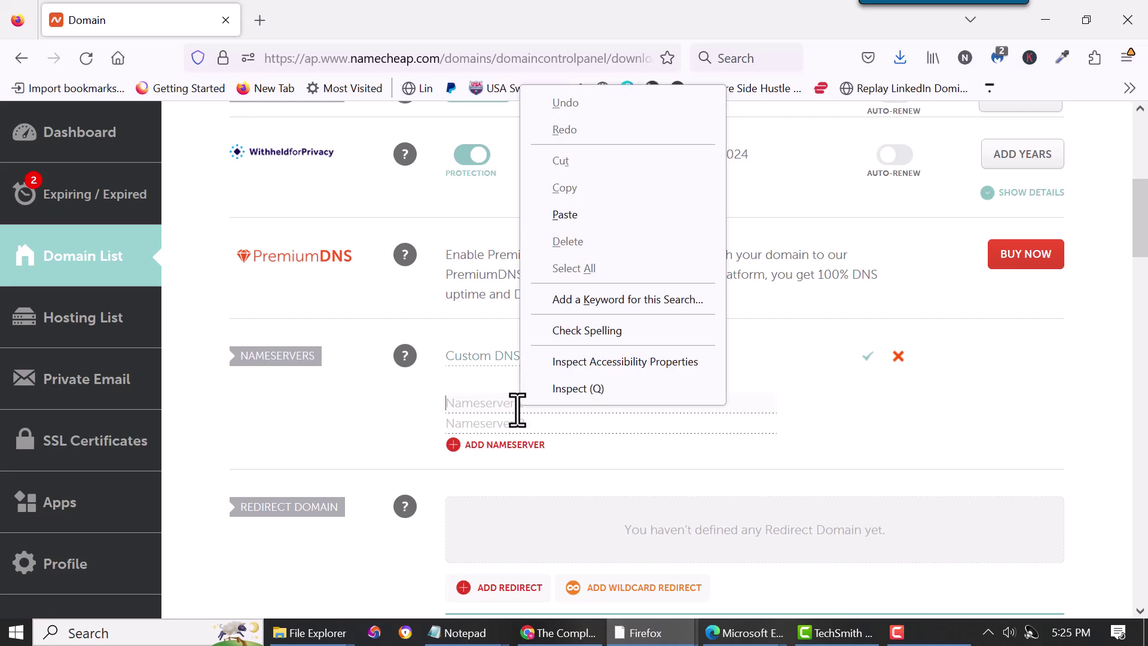
{"action": "left_click", "coordinate": [563, 214]}
{"action": "key", "text": "alt+Tab"}
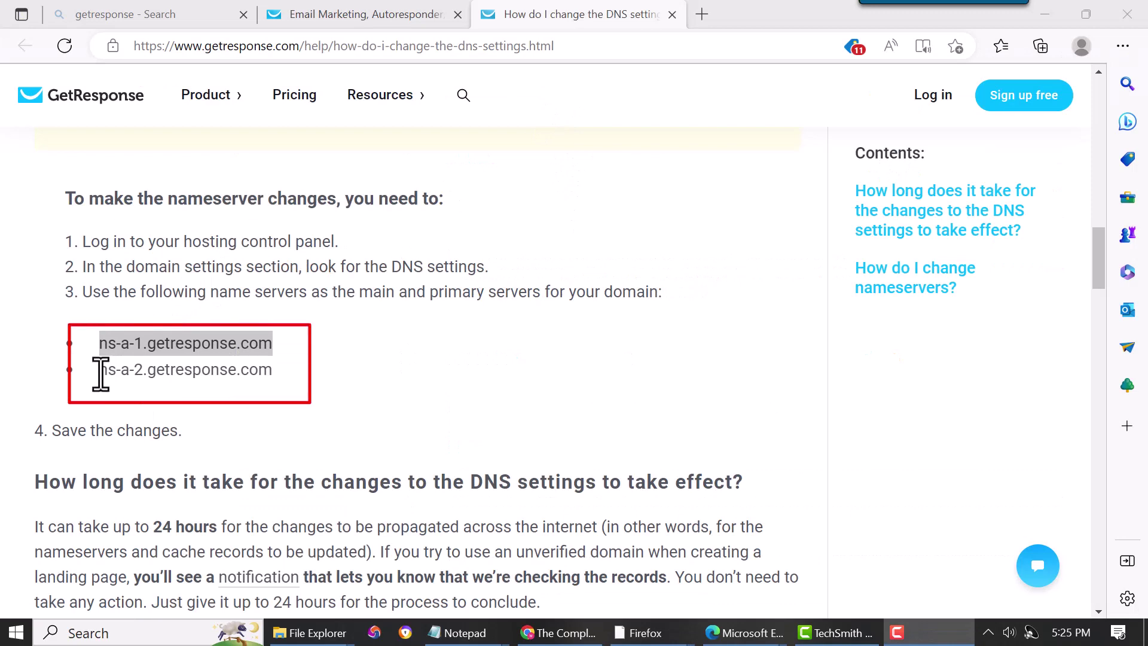
{"action": "left_click_drag", "start_coordinate": [100, 374], "coordinate": [271, 383]}
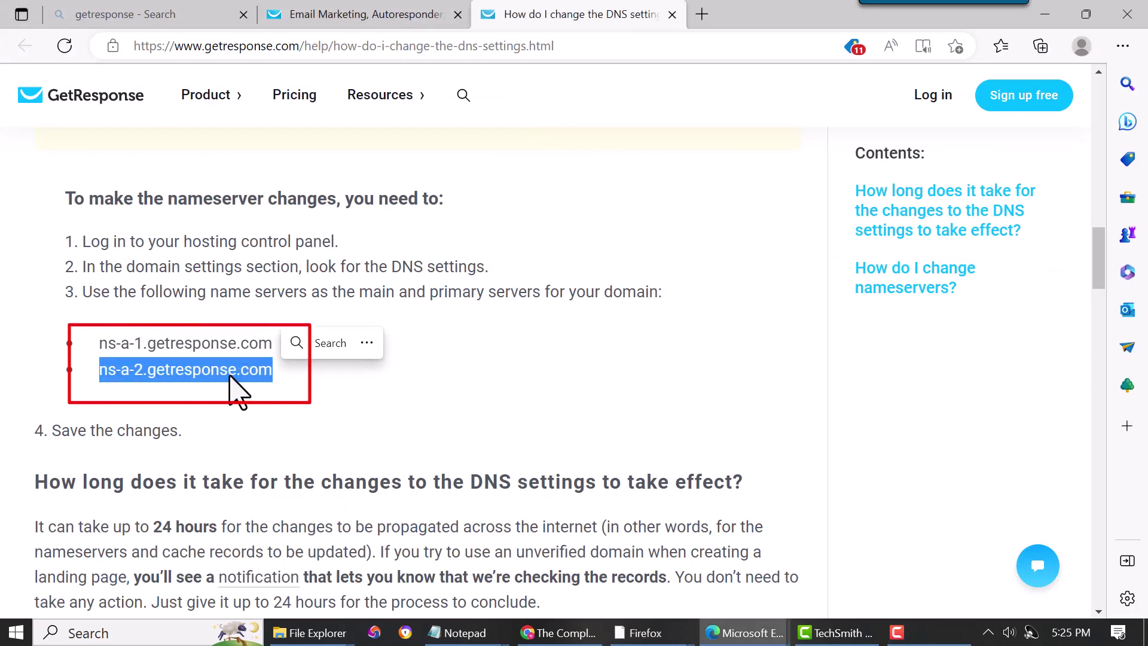
{"action": "right_click", "coordinate": [231, 376]}
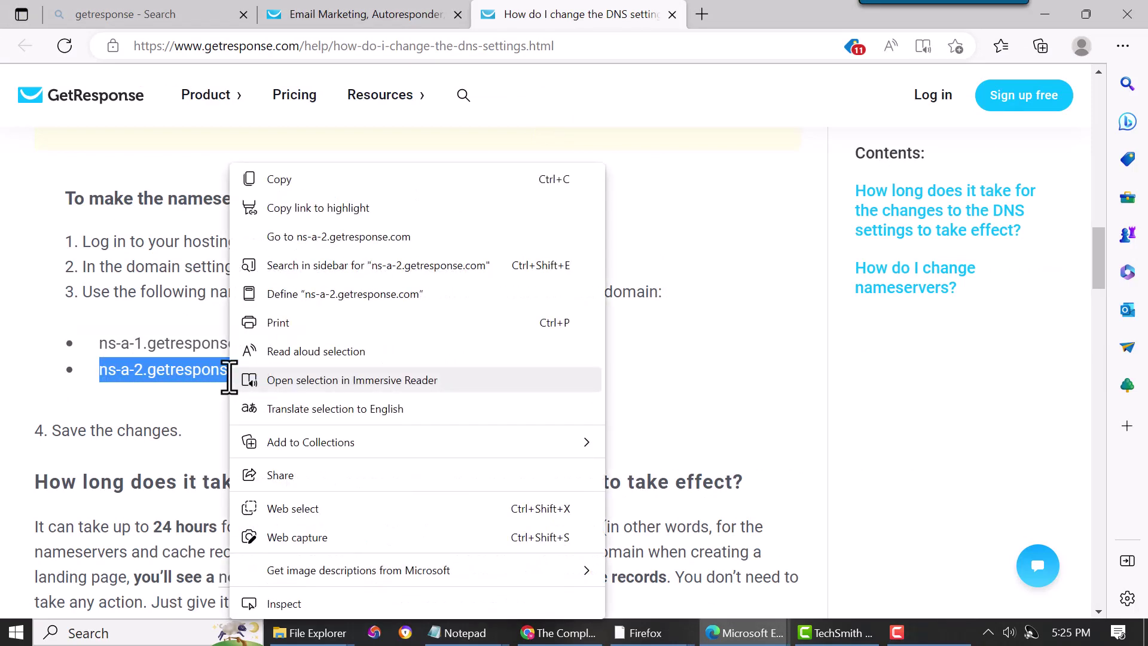
{"action": "left_click", "coordinate": [294, 181]}
{"action": "key", "text": "alt+Tab"}
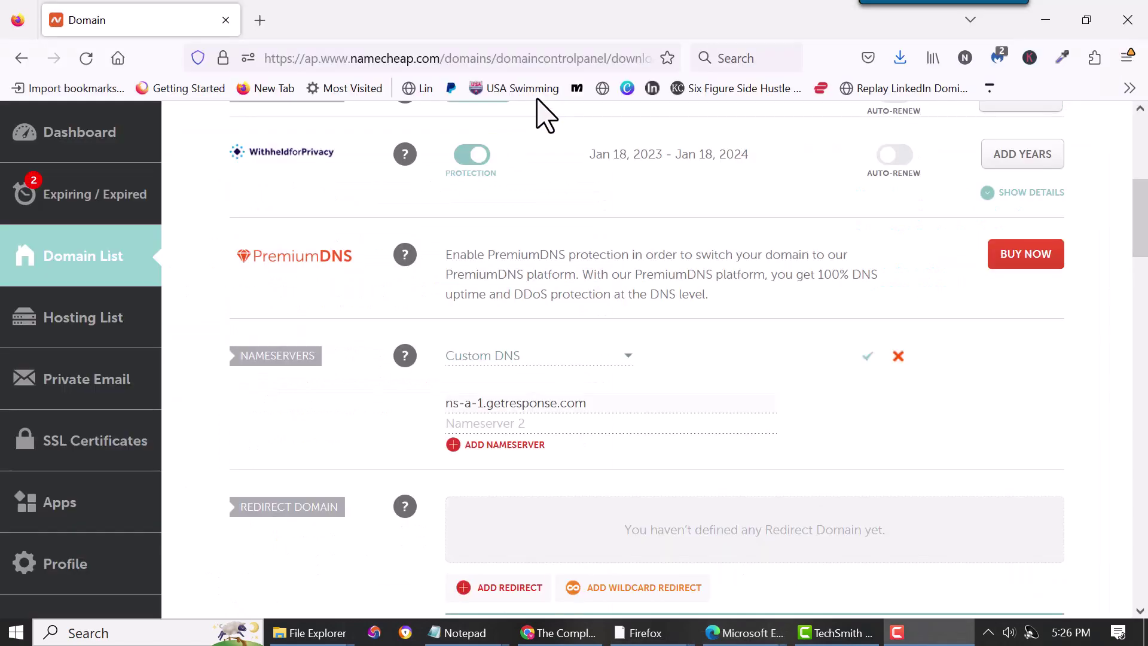
{"action": "right_click", "coordinate": [494, 427]}
{"action": "left_click", "coordinate": [556, 237]}
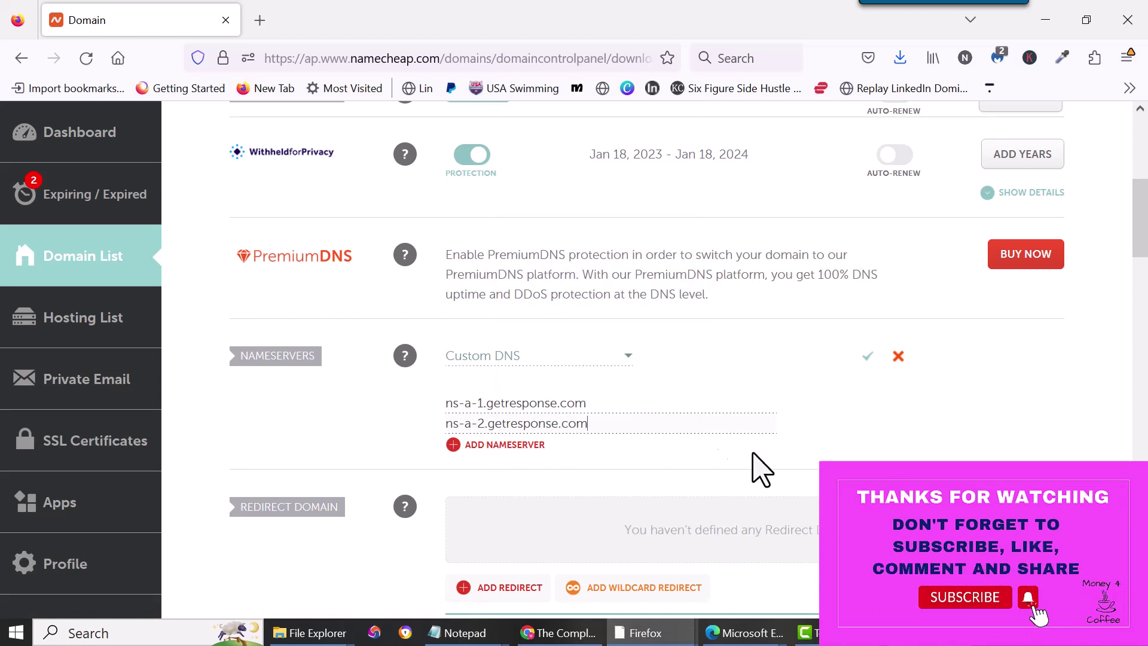
Step: Save the Custom DNS nameservers with the green check mark
{"action": "left_click", "coordinate": [868, 358]}
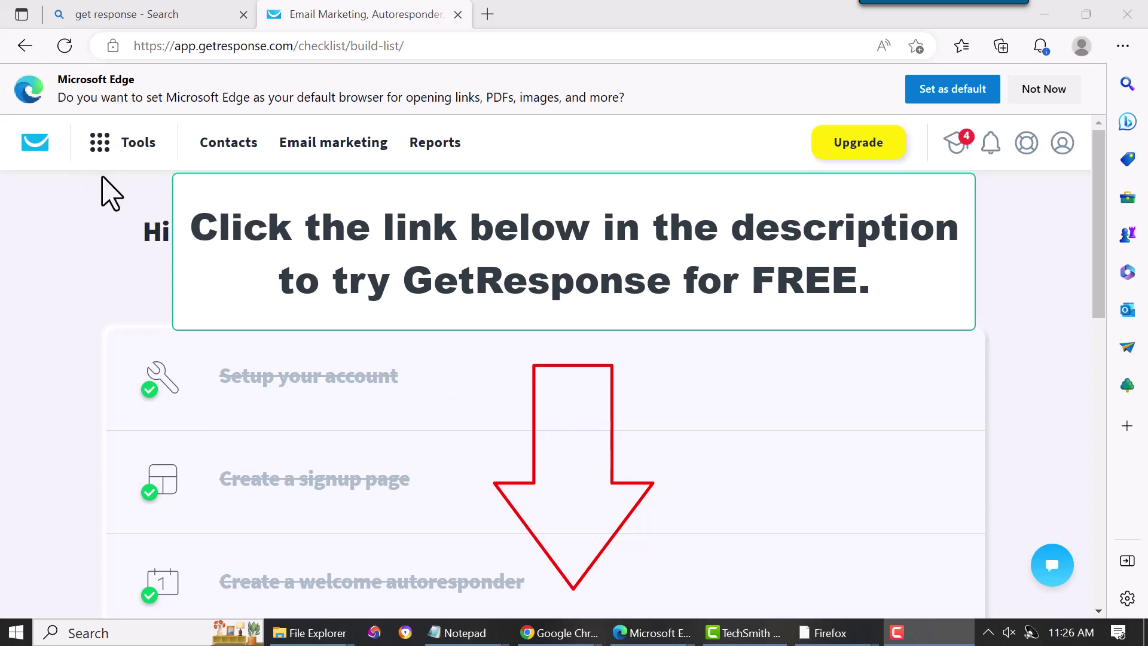
Step: Go to Tools > Landing pages and show the actions menu for landing page 79
{"action": "left_click", "coordinate": [104, 144]}
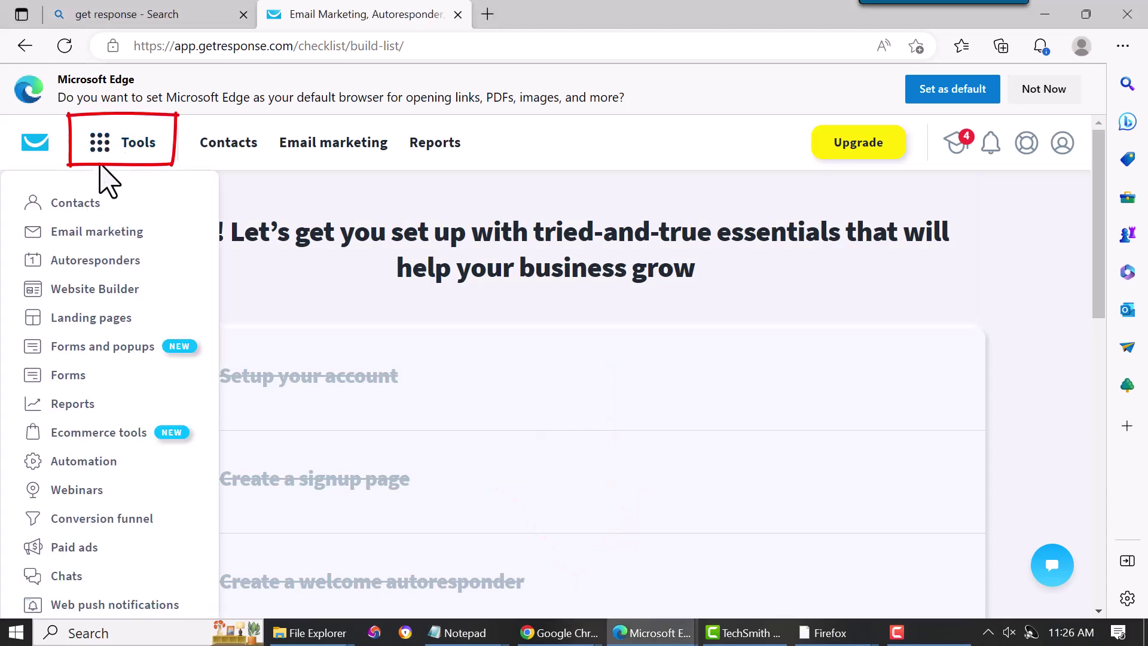
{"action": "left_click", "coordinate": [105, 326]}
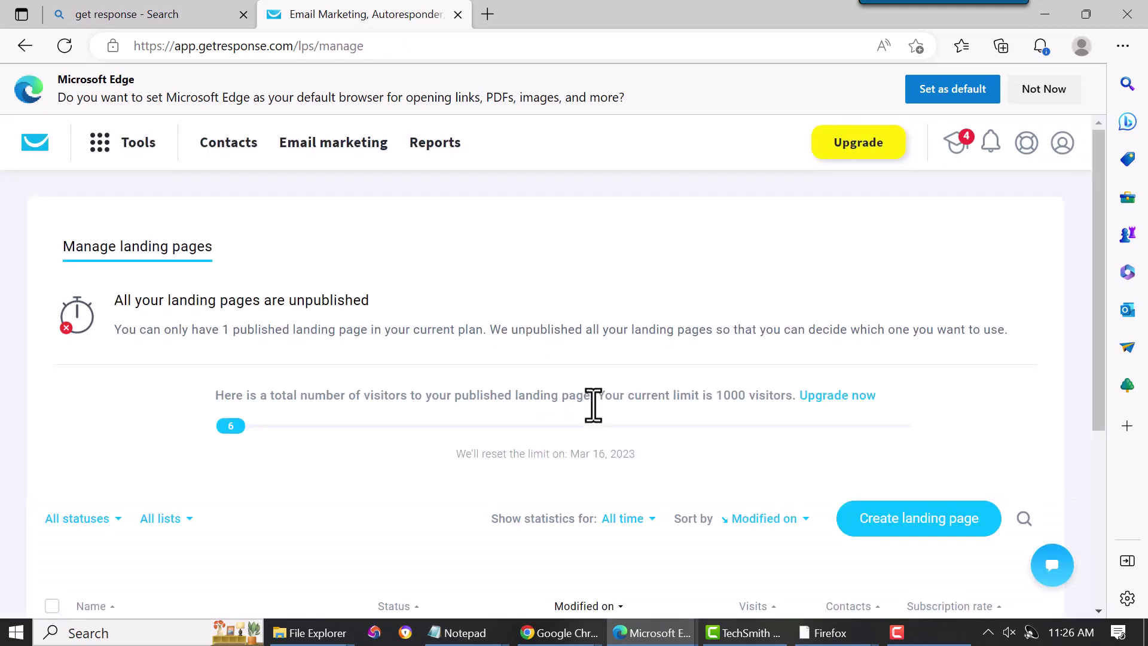
{"action": "scroll", "coordinate": [594, 406], "scroll_direction": "down", "scroll_amount": 5}
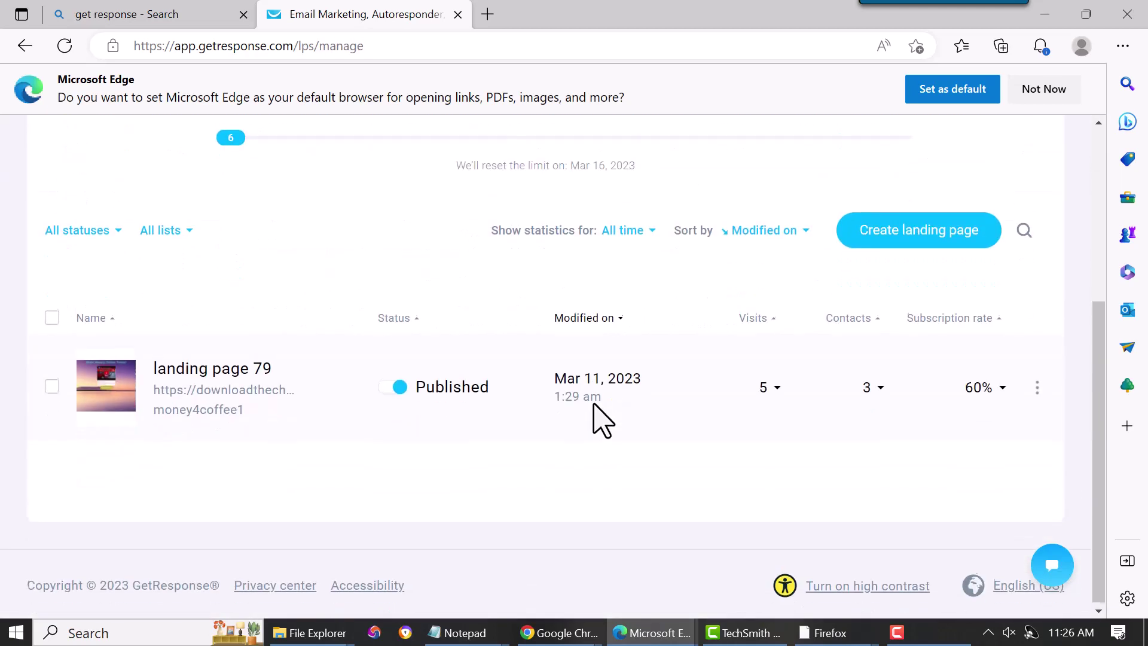
{"action": "left_click", "coordinate": [1038, 386]}
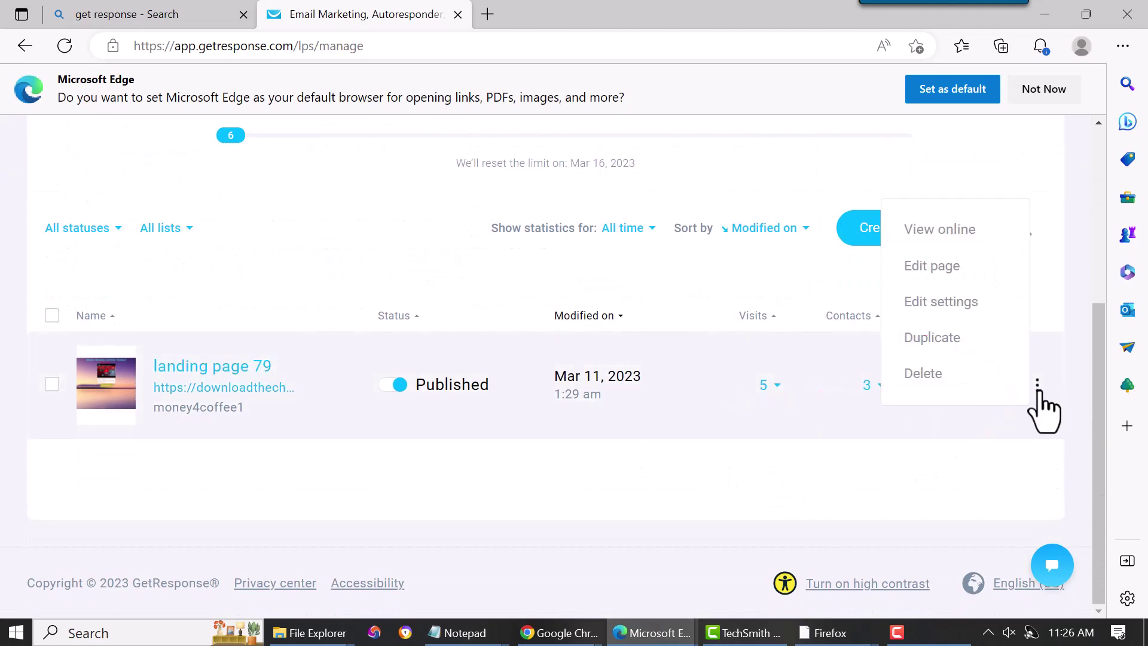
{"action": "left_click", "coordinate": [934, 304]}
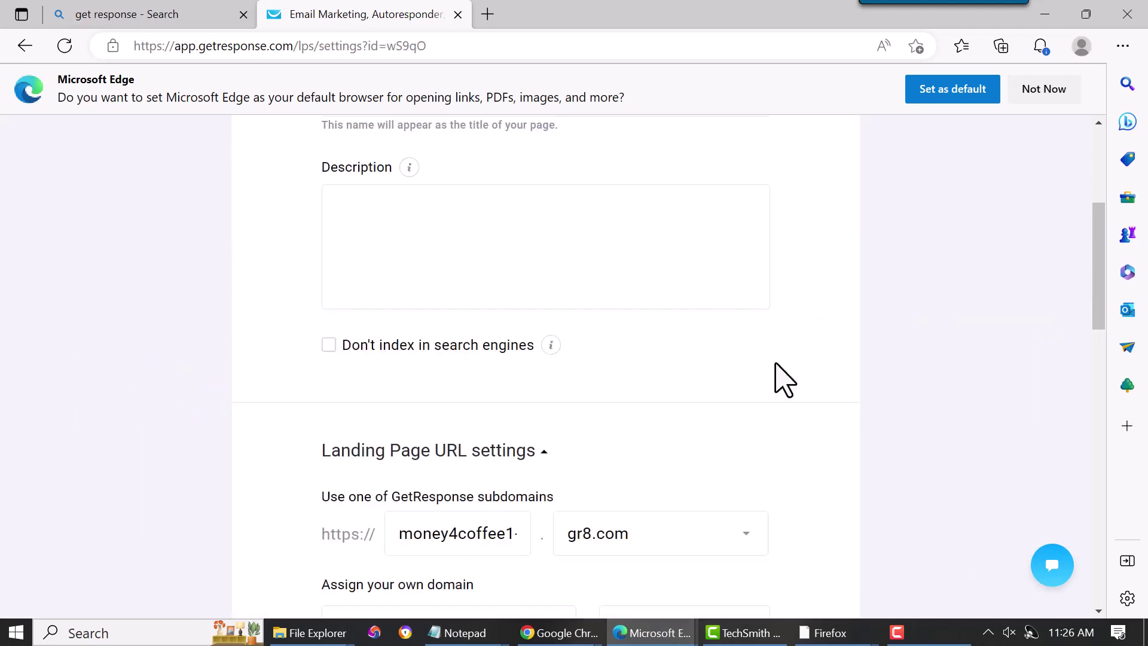
{"action": "scroll", "coordinate": [783, 380], "scroll_direction": "down", "scroll_amount": 4}
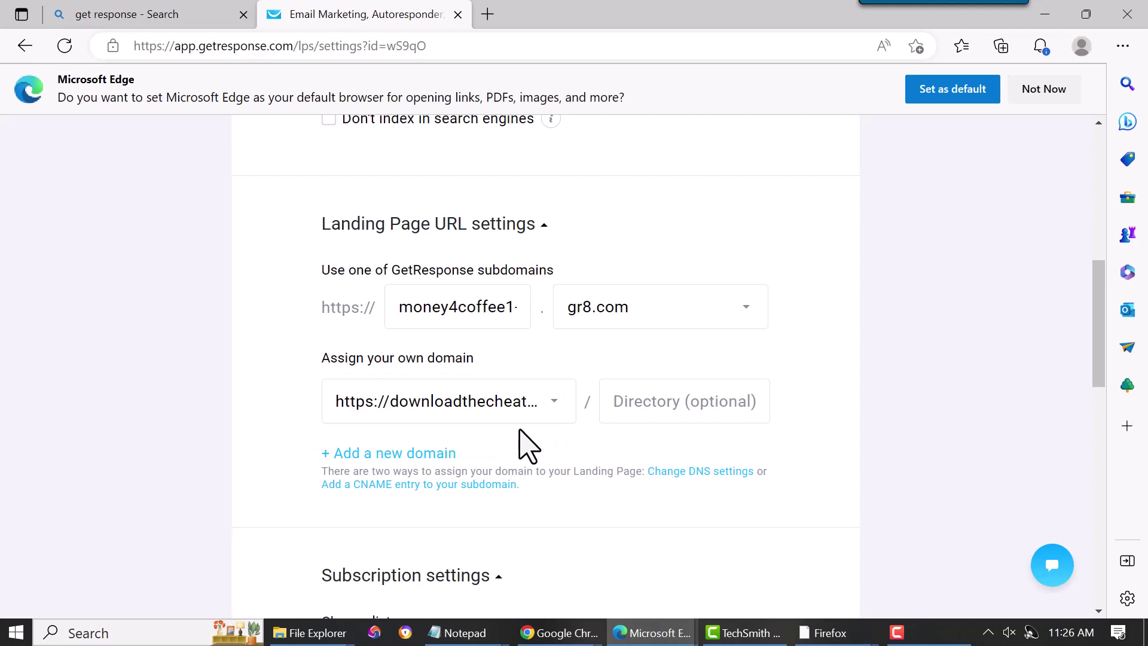
{"action": "left_click", "coordinate": [555, 404]}
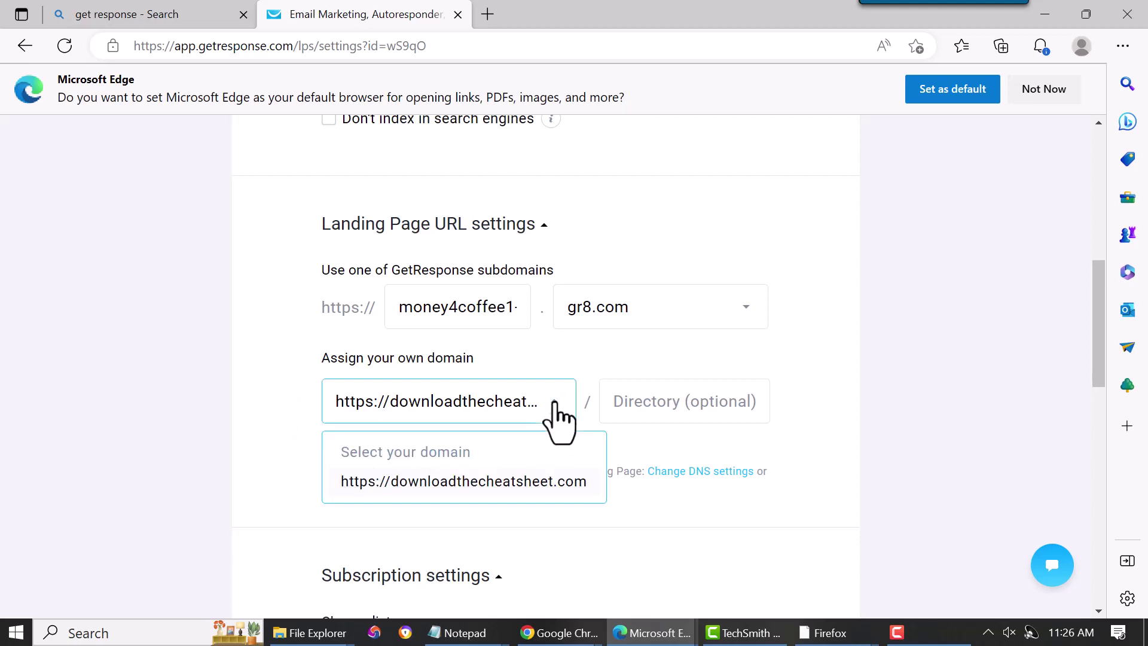
{"action": "left_click", "coordinate": [520, 483]}
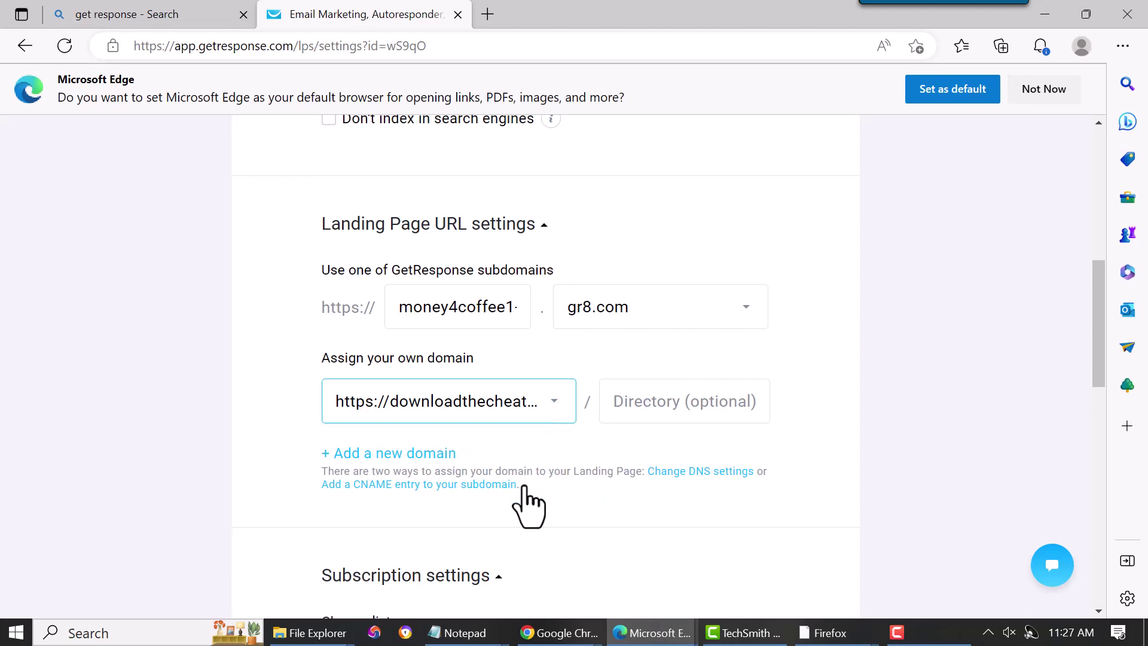
{"action": "scroll", "coordinate": [518, 429], "scroll_direction": "down", "scroll_amount": 7}
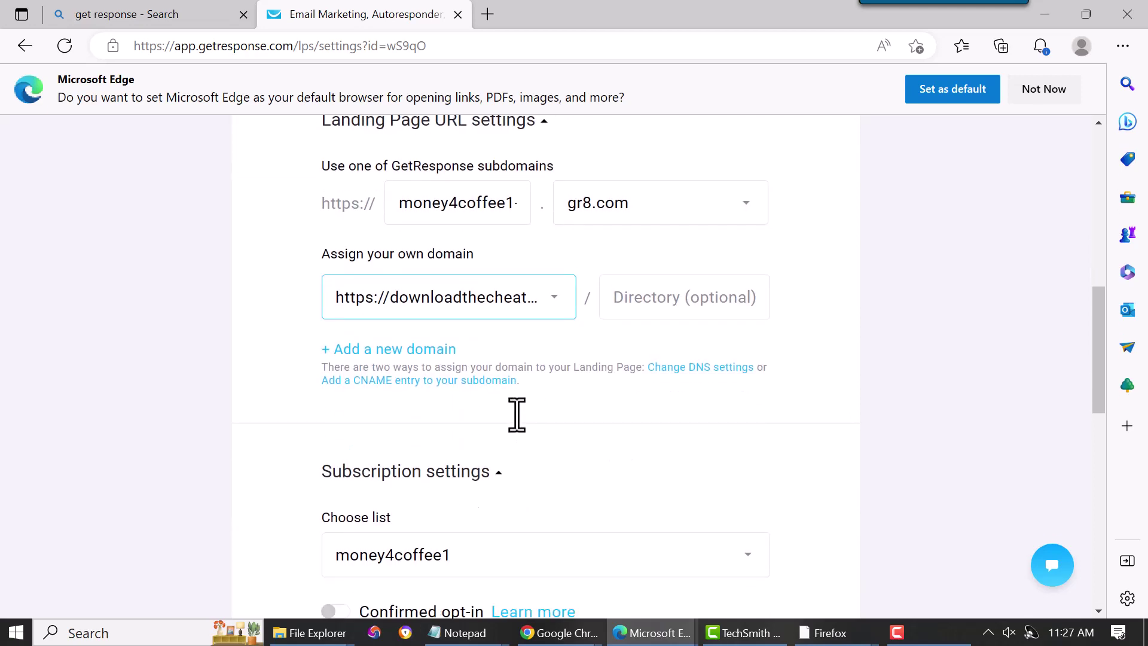
{"action": "scroll", "coordinate": [518, 429], "scroll_direction": "down", "scroll_amount": 7}
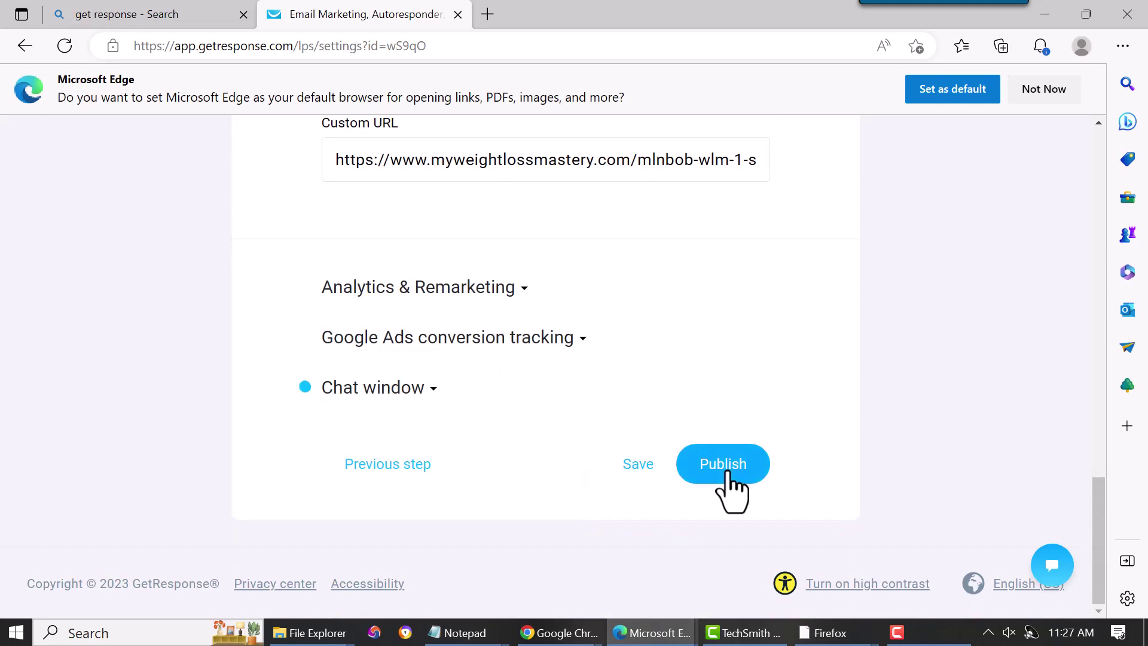
{"action": "scroll", "coordinate": [736, 488], "scroll_direction": "up", "scroll_amount": 10}
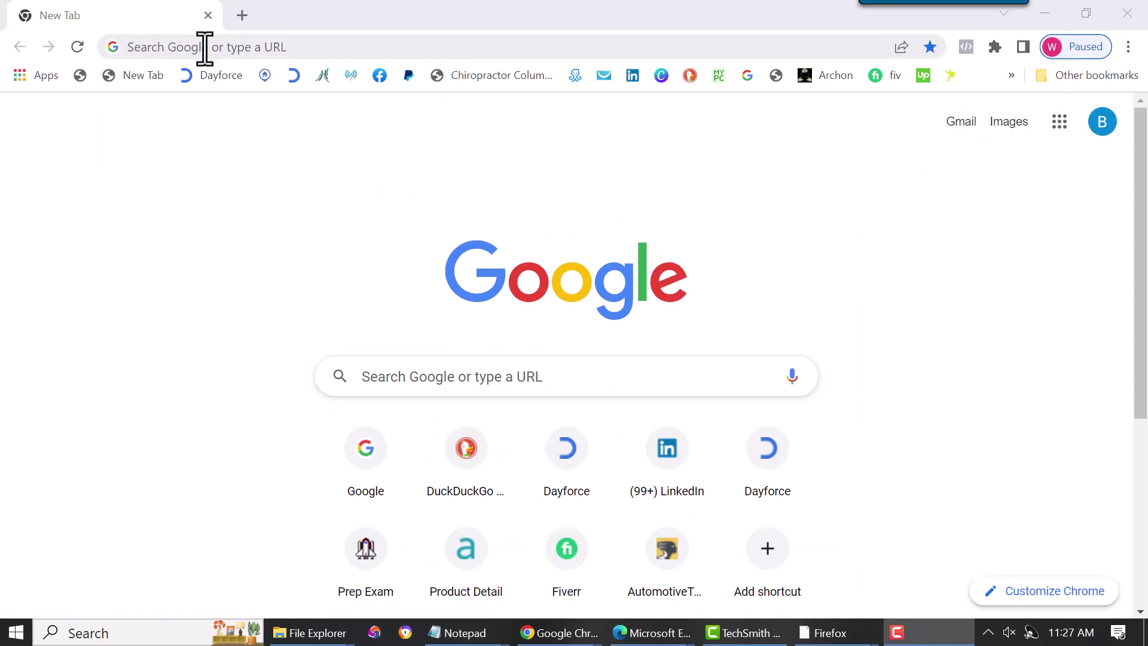
{"action": "left_click", "coordinate": [205, 47]}
{"action": "right_click", "coordinate": [204, 47]}
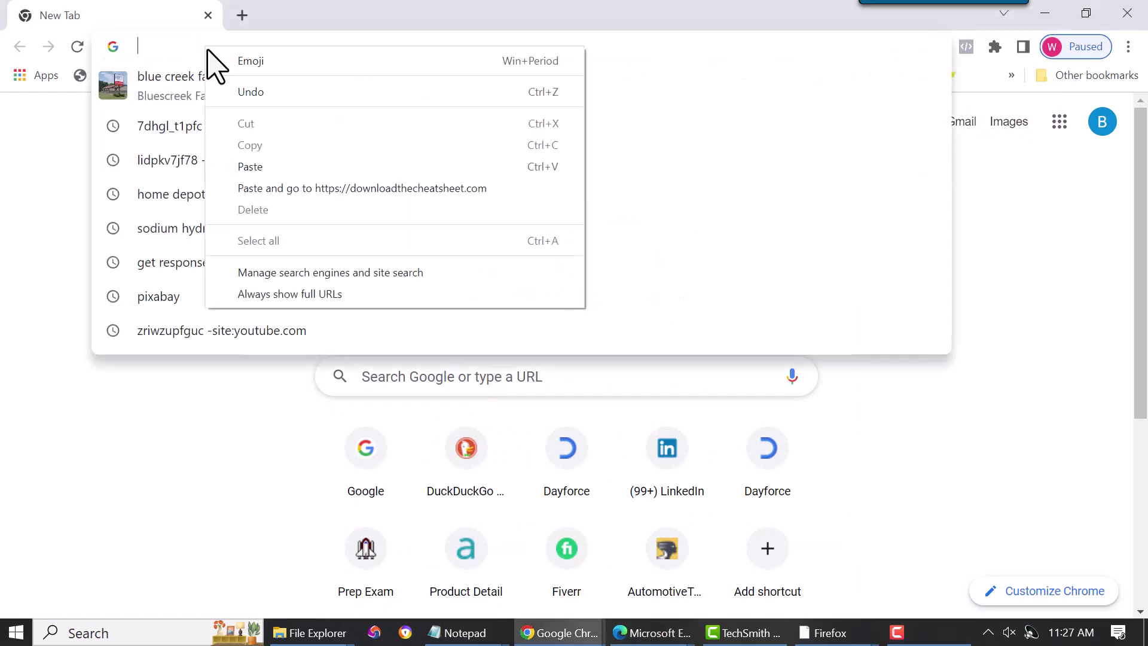
{"action": "left_click", "coordinate": [276, 166]}
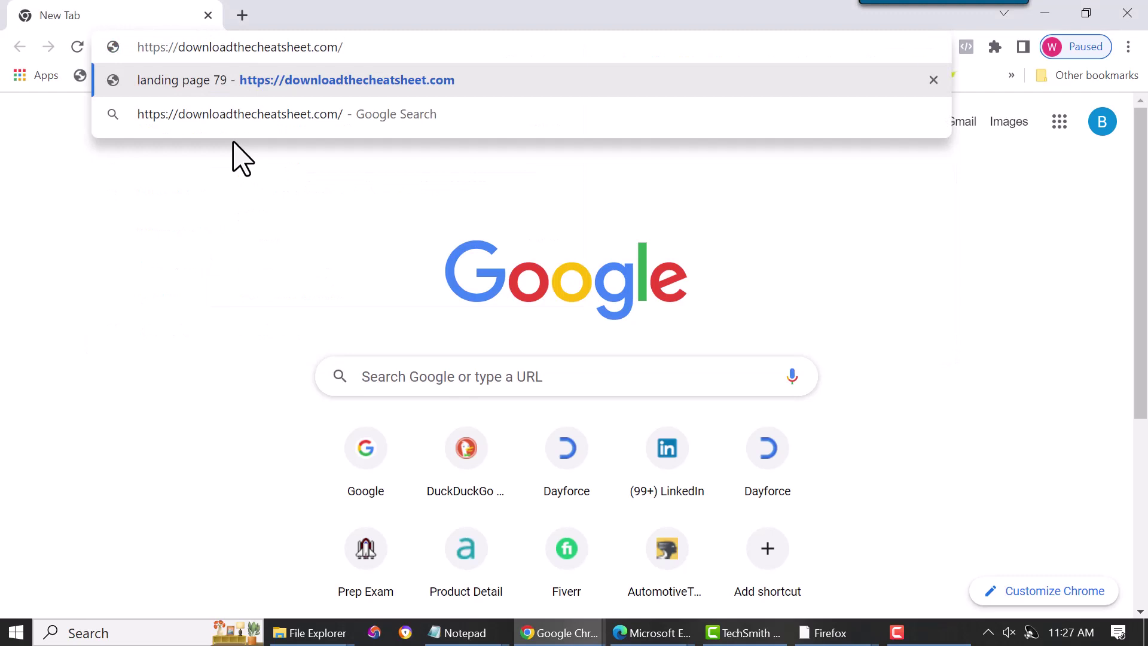